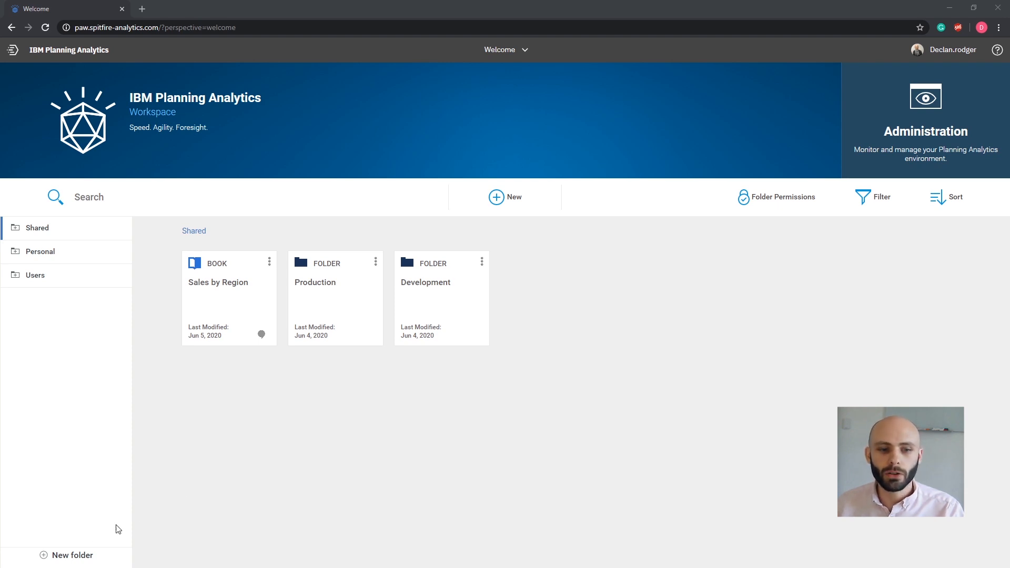
Create a new folder named 'Exchange' in Shared and bring up its options menu.
{"action": "left_click", "coordinate": [46, 556]}
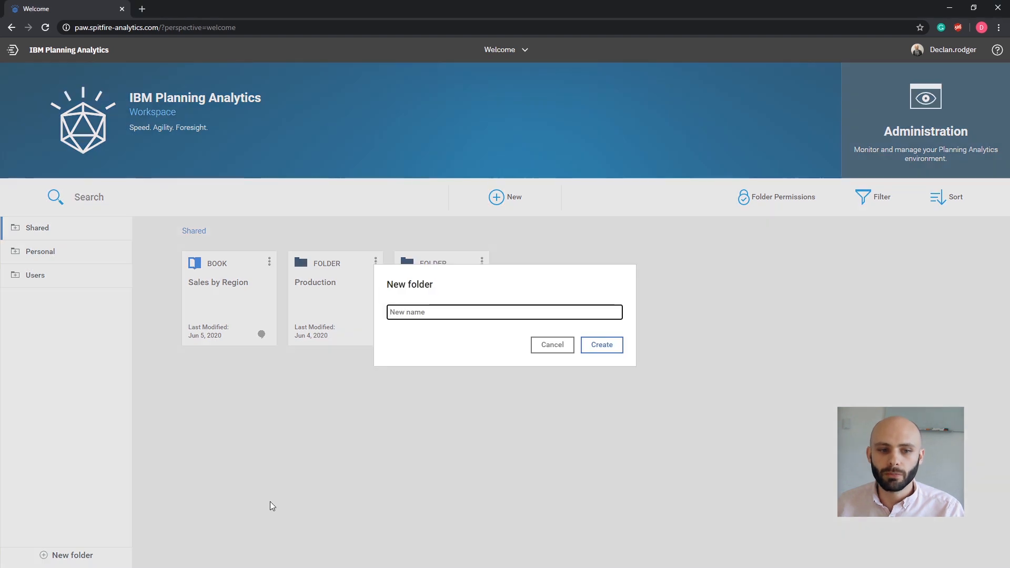
{"action": "type", "text": "Exchange"}
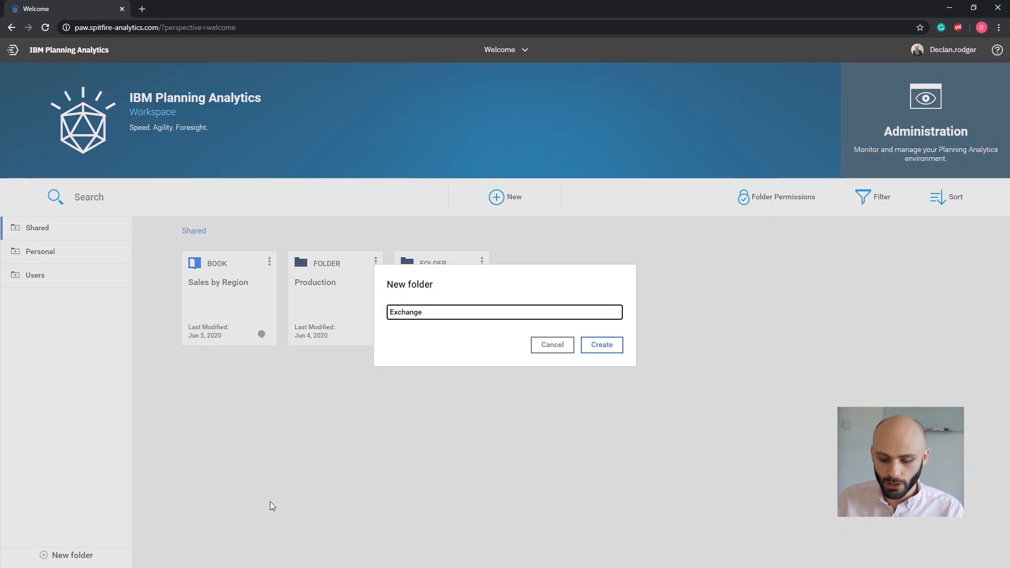
{"action": "key", "text": "Return"}
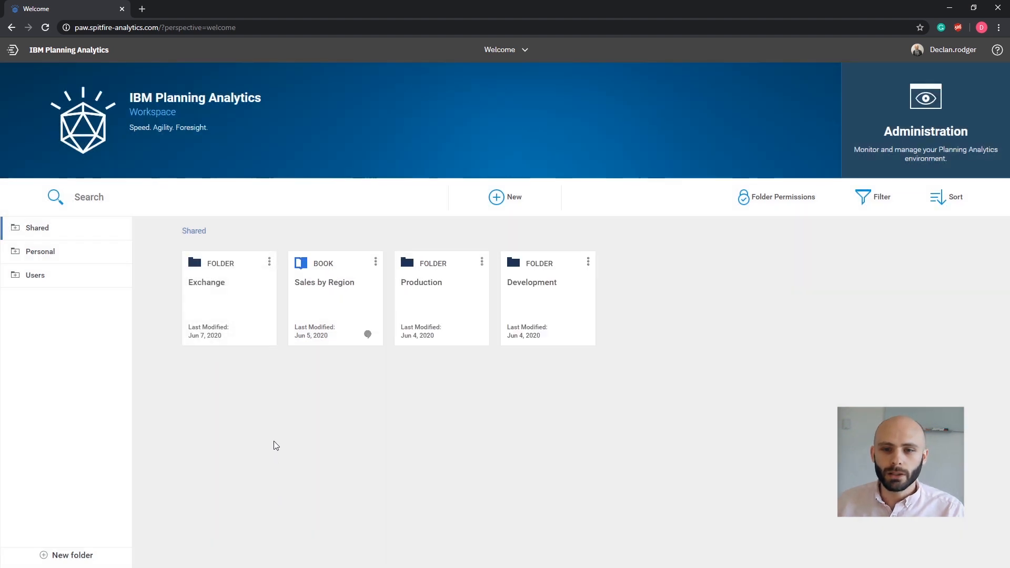
{"action": "left_click", "coordinate": [270, 264]}
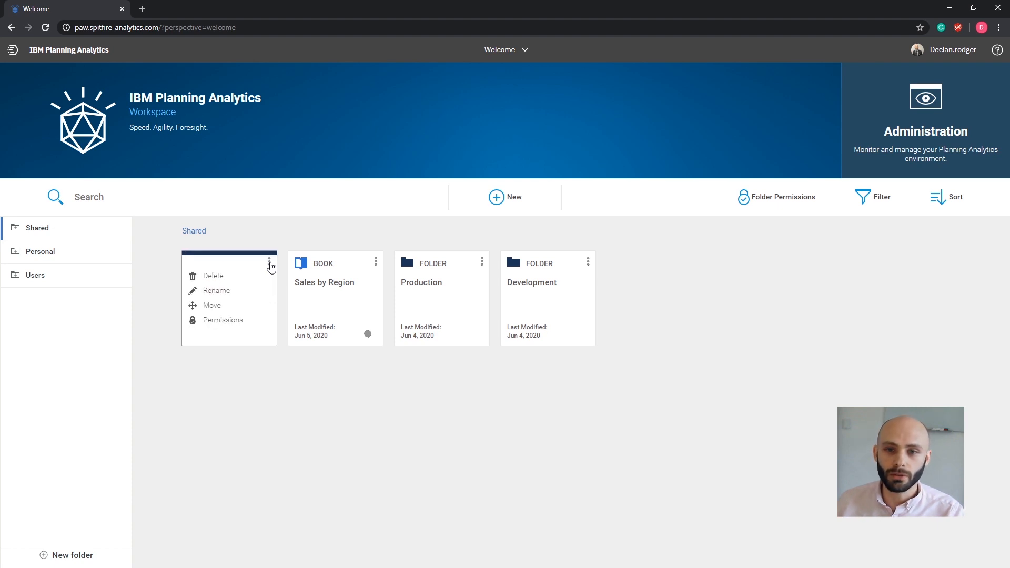
Stop Exchange inheriting permissions; grant View Exchange Read view access and View Exchange Write edit access.
{"action": "left_click", "coordinate": [246, 322]}
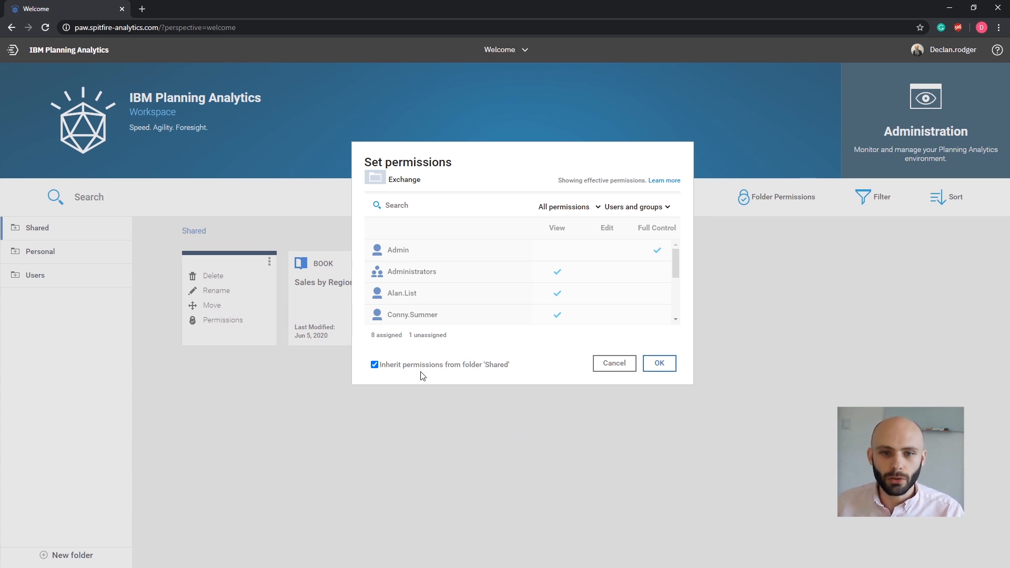
{"action": "left_click", "coordinate": [374, 365]}
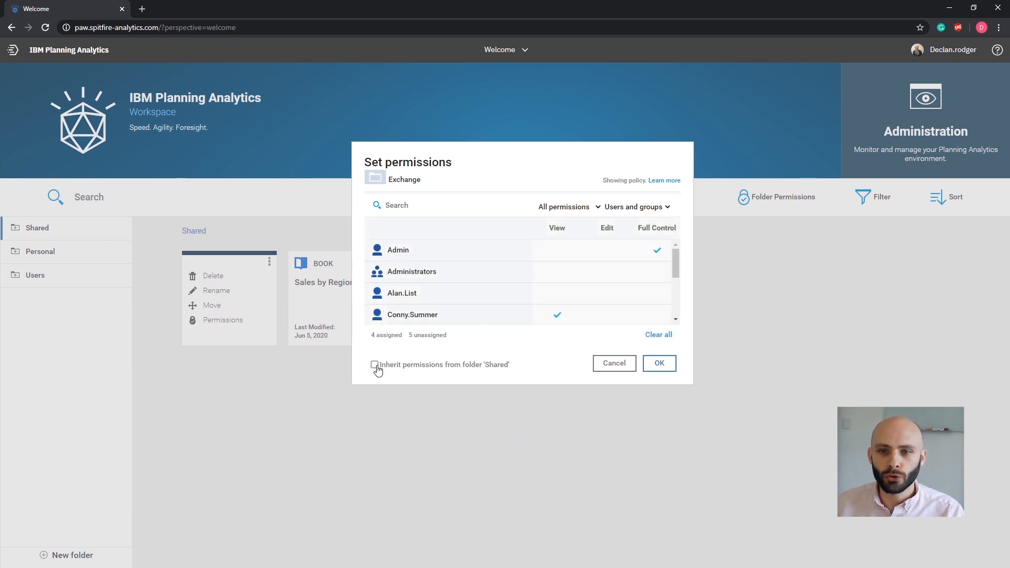
{"action": "left_click", "coordinate": [656, 273]}
{"action": "left_click_drag", "start_coordinate": [676, 260], "coordinate": [677, 312]}
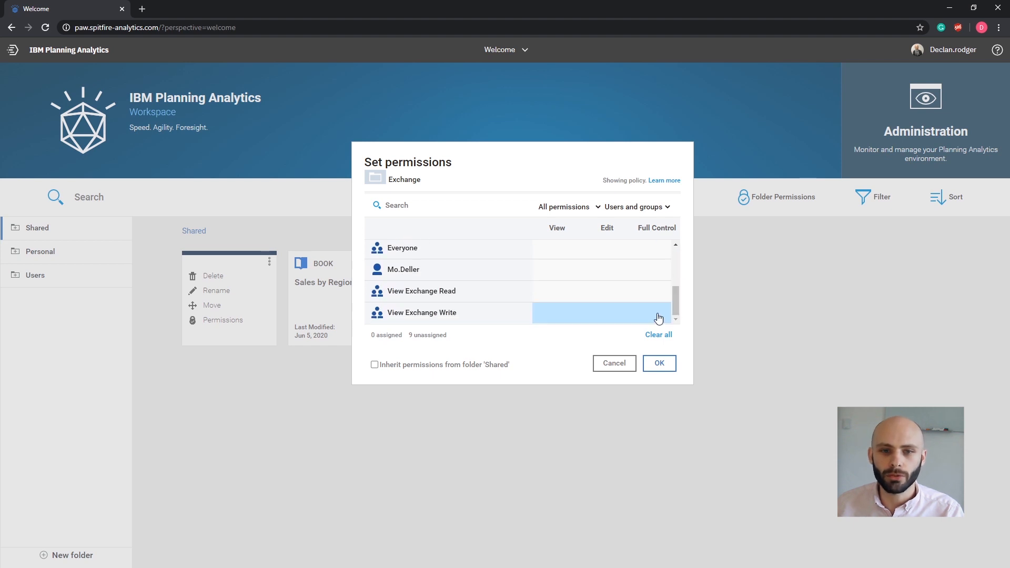
{"action": "left_click", "coordinate": [559, 295]}
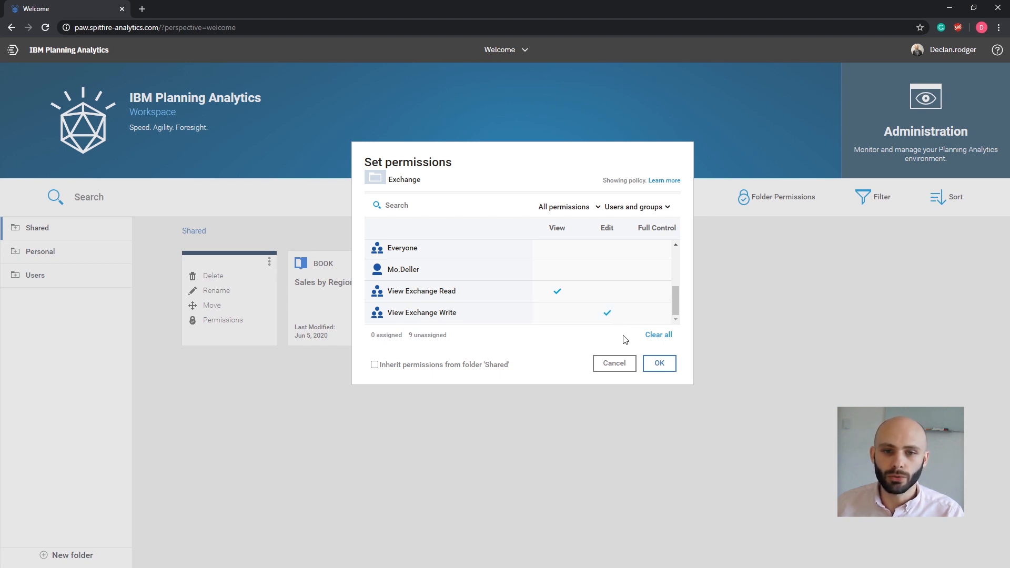
{"action": "left_click", "coordinate": [651, 363]}
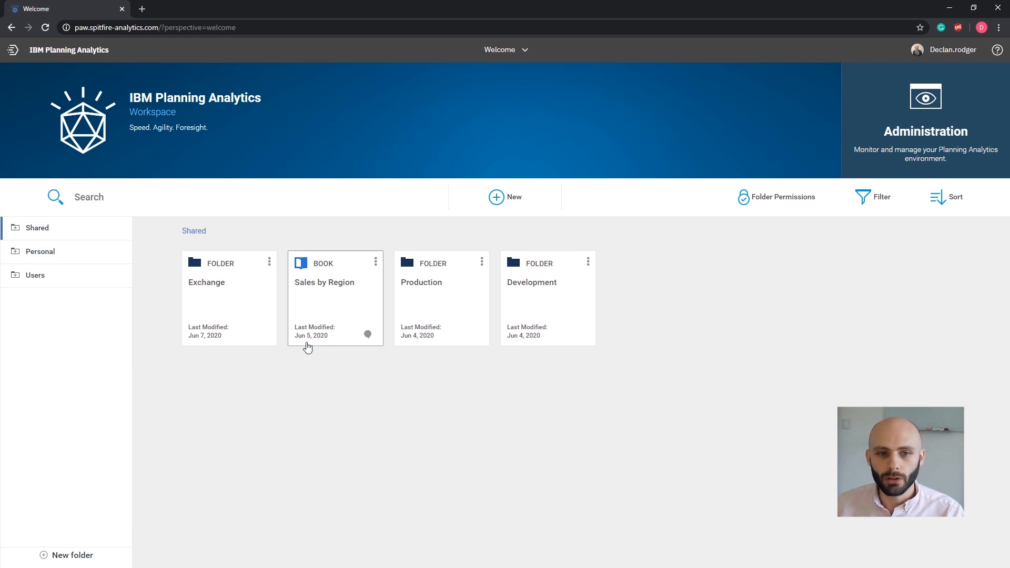
Open Sales by Region, swap Time with Sales_Measures, and save the view as 'Sales'.
{"action": "left_click", "coordinate": [328, 306]}
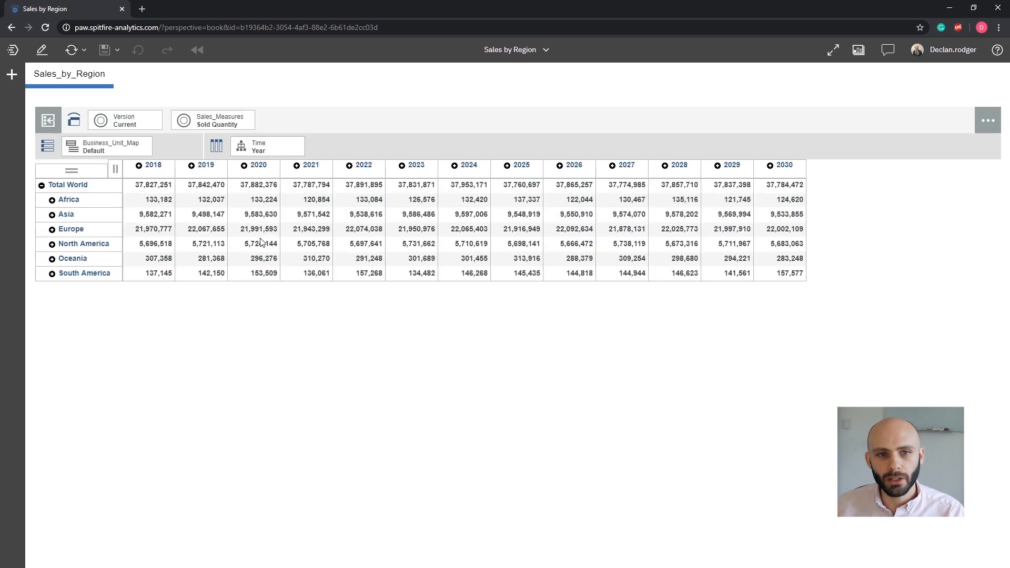
{"action": "left_click_drag", "start_coordinate": [259, 150], "coordinate": [210, 121]}
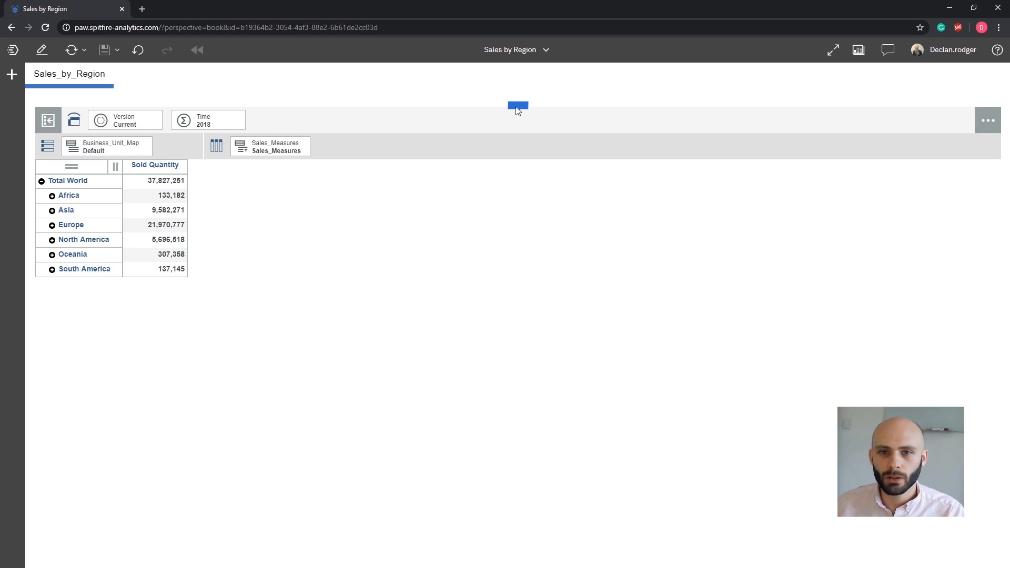
{"action": "left_click", "coordinate": [518, 107]}
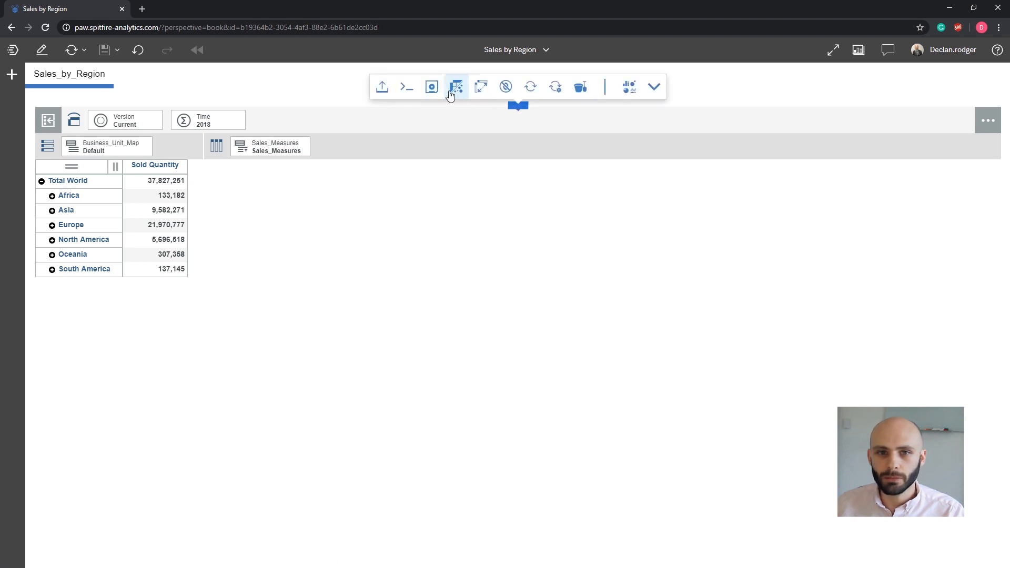
{"action": "left_click", "coordinate": [433, 92]}
{"action": "left_click", "coordinate": [428, 118]}
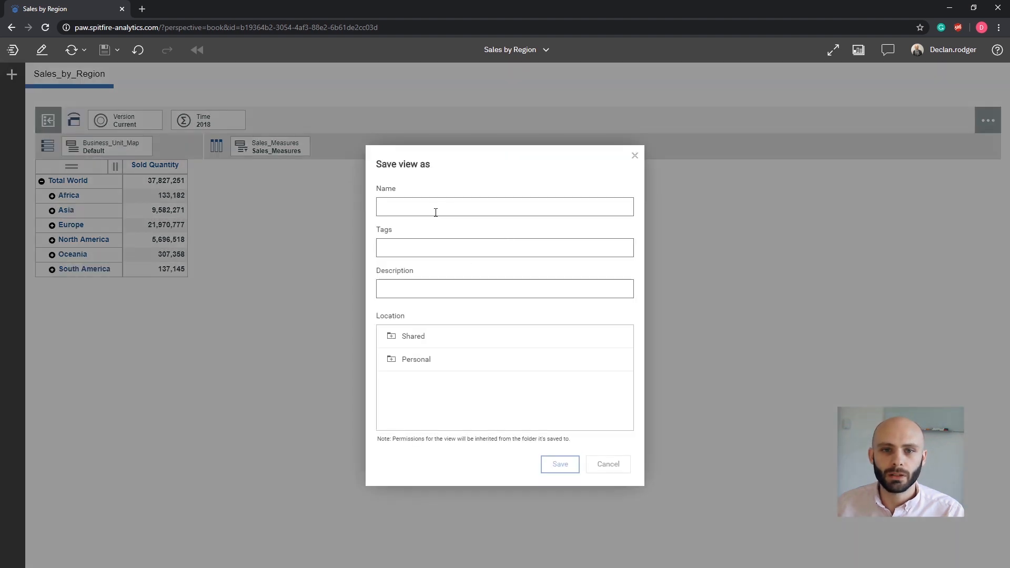
{"action": "type", "text": "Sales"}
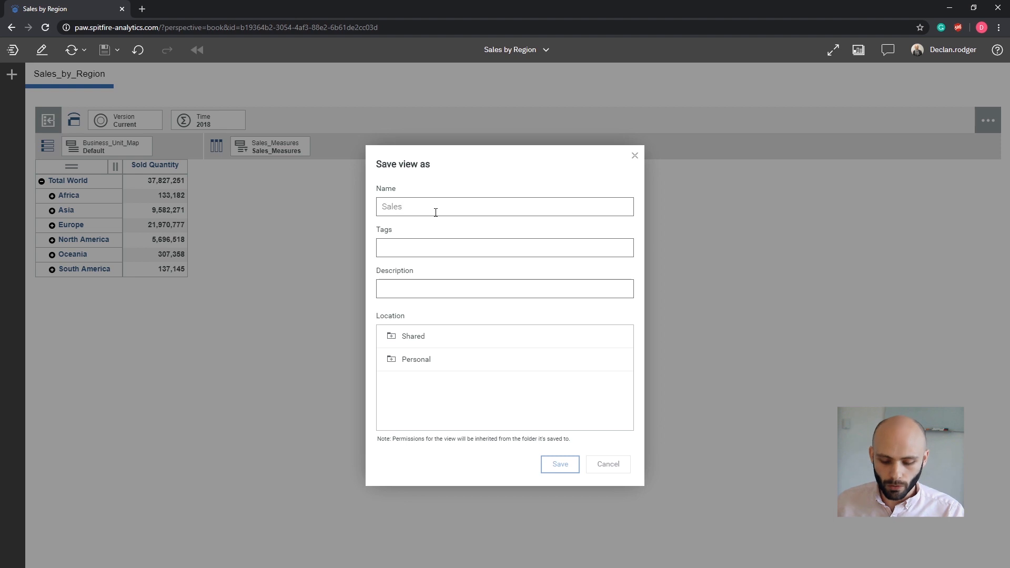
Save the Sales view into Shared > Exchange, then close the Sales by Region book.
{"action": "left_click", "coordinate": [392, 343]}
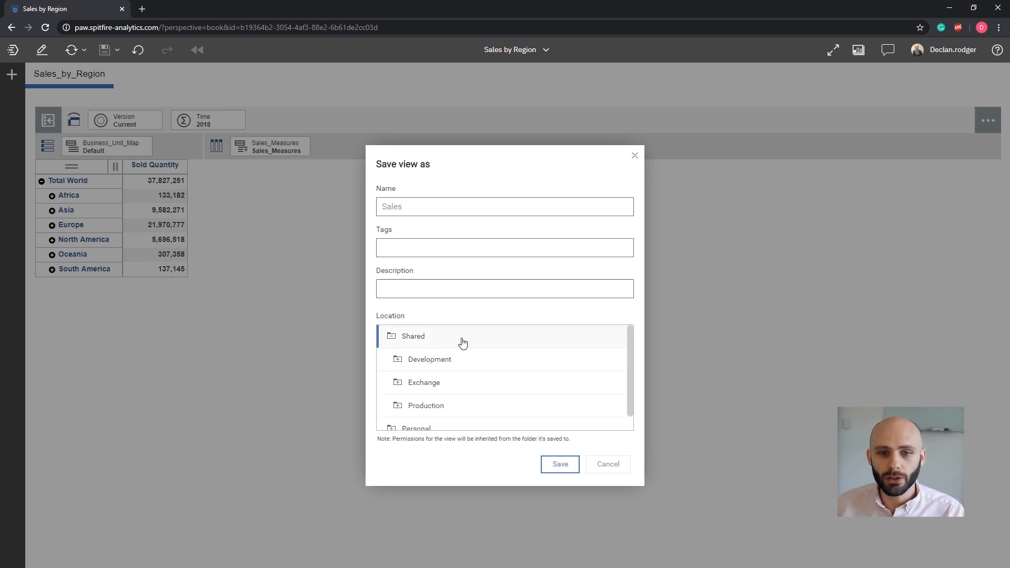
{"action": "left_click", "coordinate": [439, 389]}
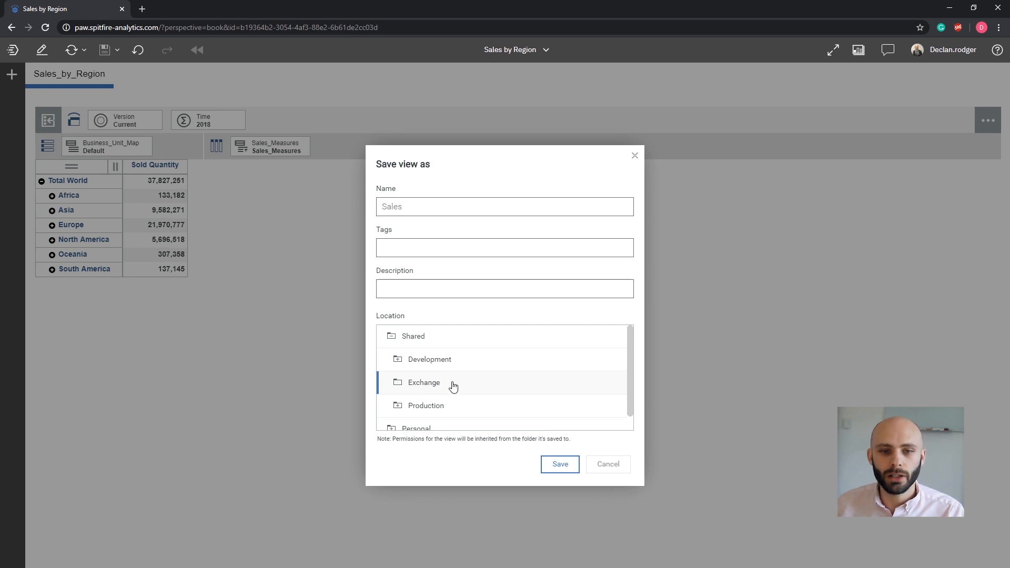
{"action": "left_click", "coordinate": [560, 467]}
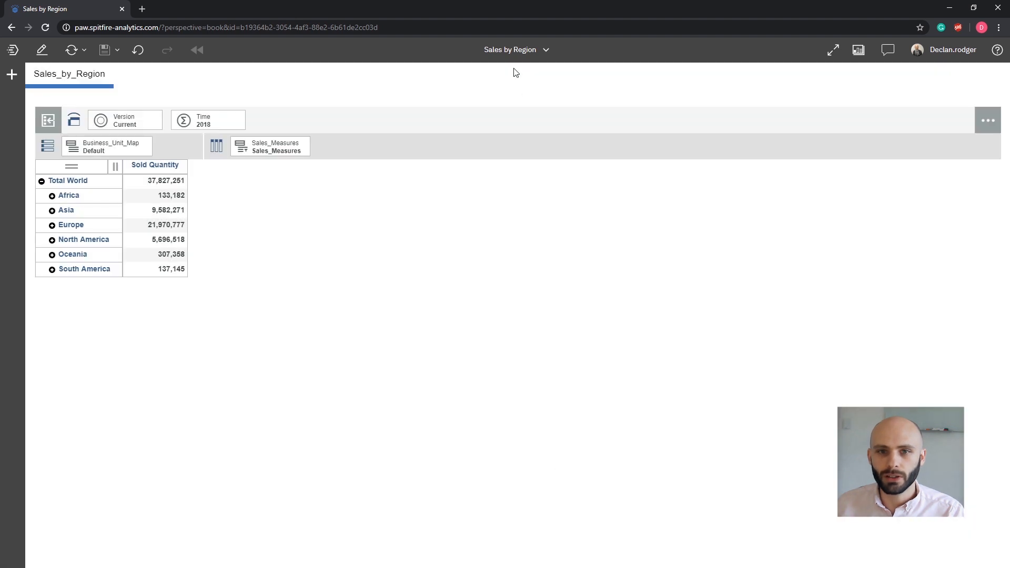
{"action": "left_click", "coordinate": [514, 51]}
{"action": "left_click", "coordinate": [610, 127]}
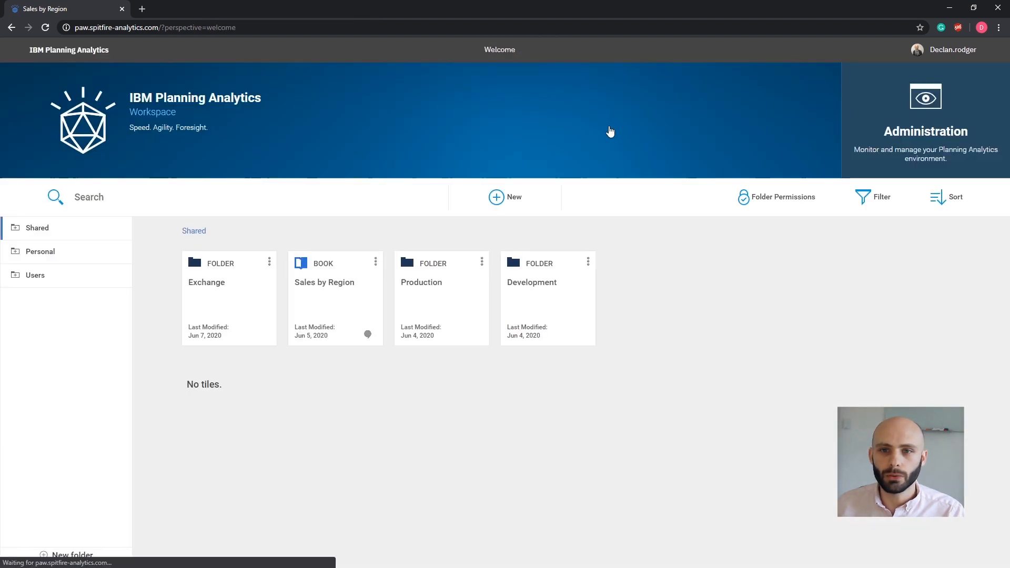
Open the Exchange folder to check that the Sales view is inside.
{"action": "left_click", "coordinate": [223, 294]}
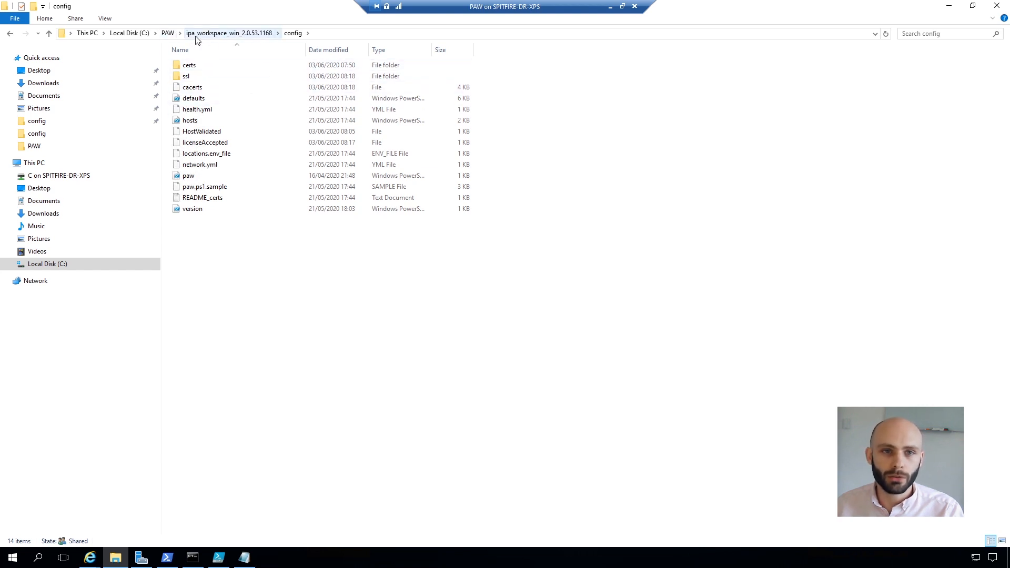
Select paw.ps1 in the PAW config folder and open it with Edit in PowerShell ISE.
{"action": "left_click", "coordinate": [202, 101]}
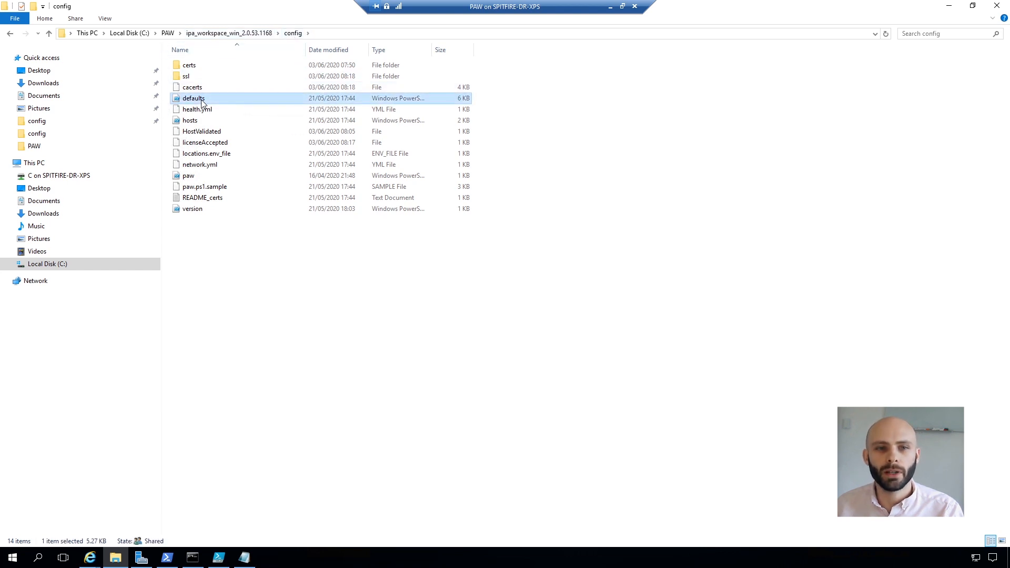
{"action": "left_click", "coordinate": [201, 178], "text": "ctrl"}
{"action": "left_click", "coordinate": [277, 315]}
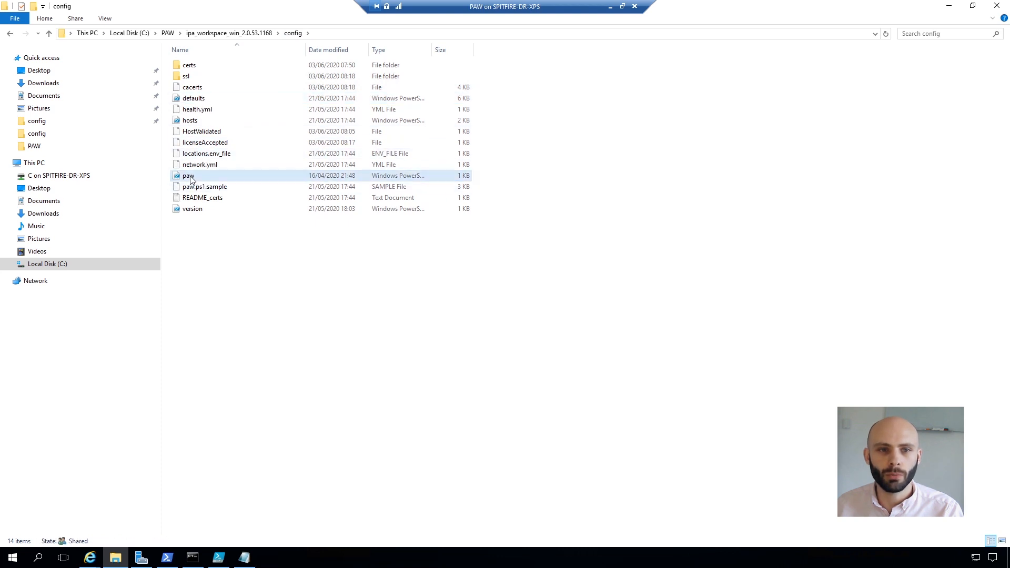
{"action": "right_click", "coordinate": [190, 176]}
{"action": "left_click", "coordinate": [230, 205]}
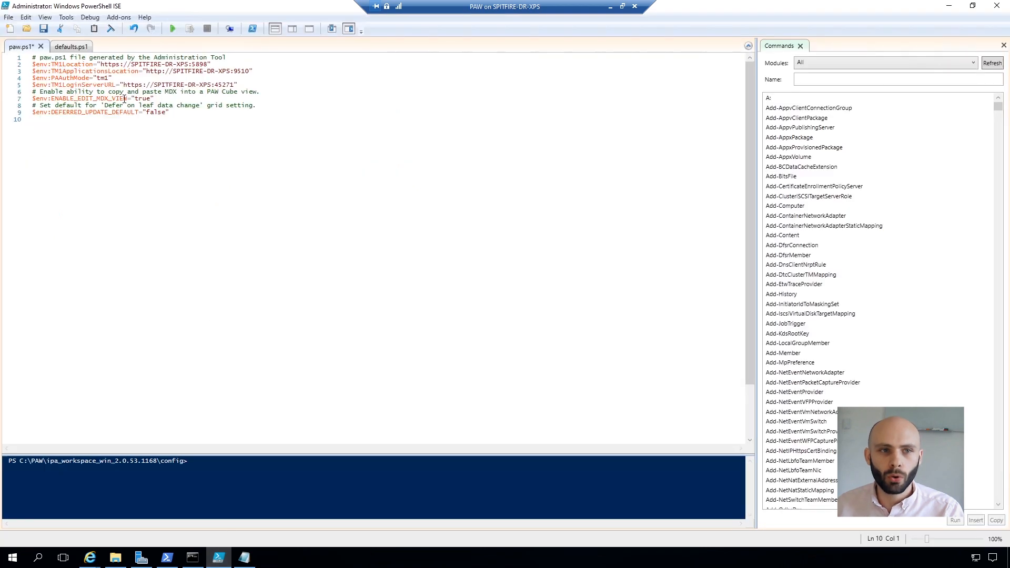
Copy the PAX content comment and ENABLE_VIEW_EXCHANGE lines (92–93) from defaults.ps1, then return to paw.ps1.
{"action": "scroll", "coordinate": [127, 104], "scroll_direction": "down", "scroll_amount": 1}
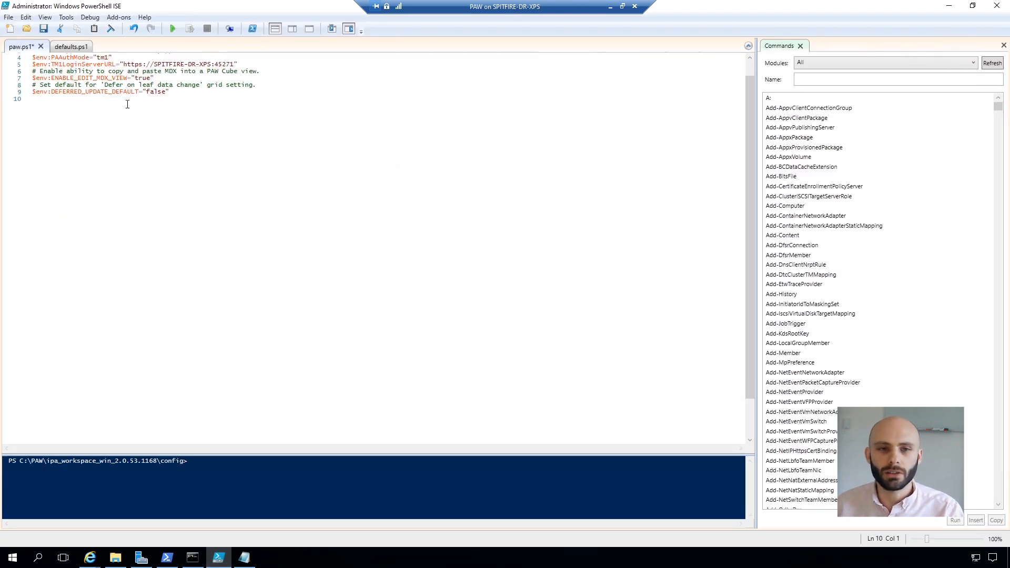
{"action": "scroll", "coordinate": [127, 103], "scroll_direction": "down", "scroll_amount": 1}
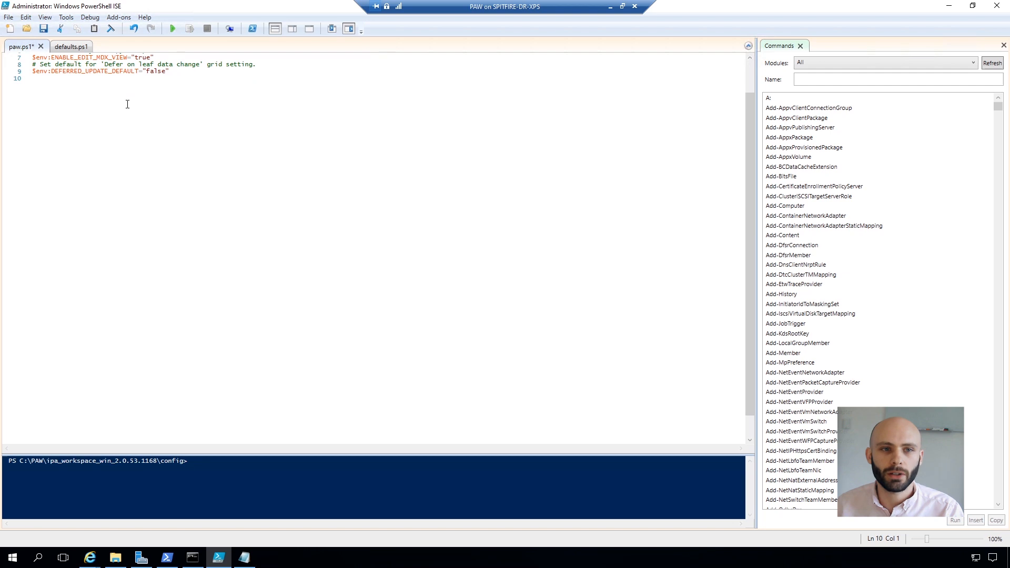
{"action": "scroll", "coordinate": [128, 104], "scroll_direction": "up", "scroll_amount": 2}
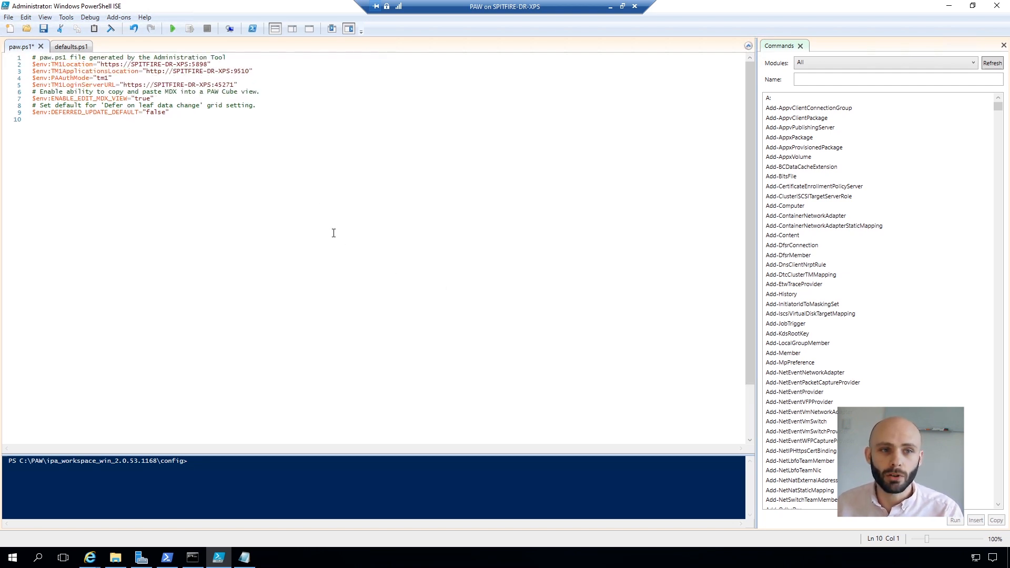
{"action": "left_click", "coordinate": [71, 47]}
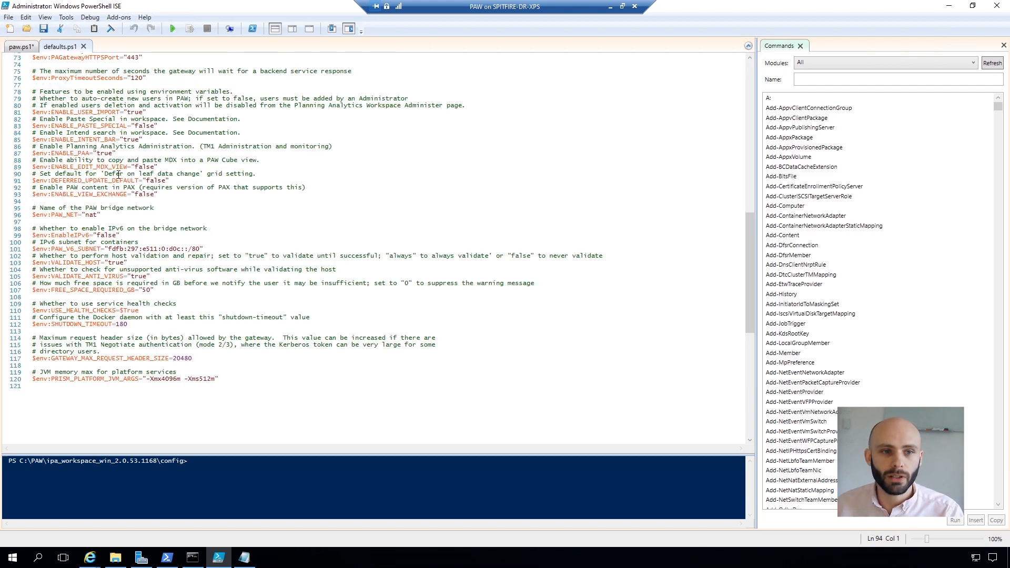
{"action": "scroll", "coordinate": [118, 175], "scroll_direction": "up", "scroll_amount": 20}
{"action": "scroll", "coordinate": [120, 184], "scroll_direction": "down", "scroll_amount": 20}
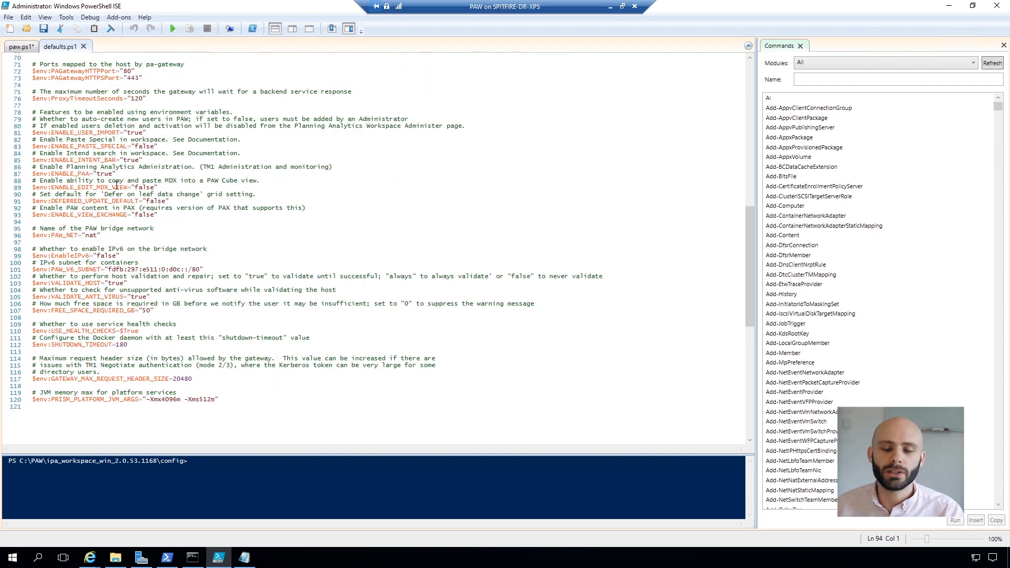
{"action": "left_click", "coordinate": [165, 217]}
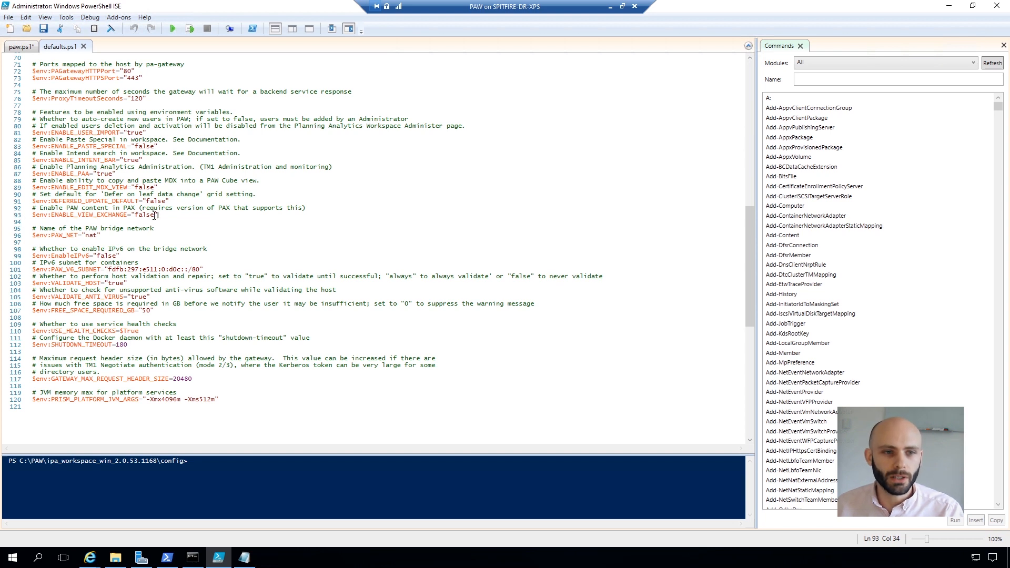
{"action": "left_click_drag", "start_coordinate": [156, 214], "coordinate": [32, 208]}
{"action": "key", "text": "ctrl+c"}
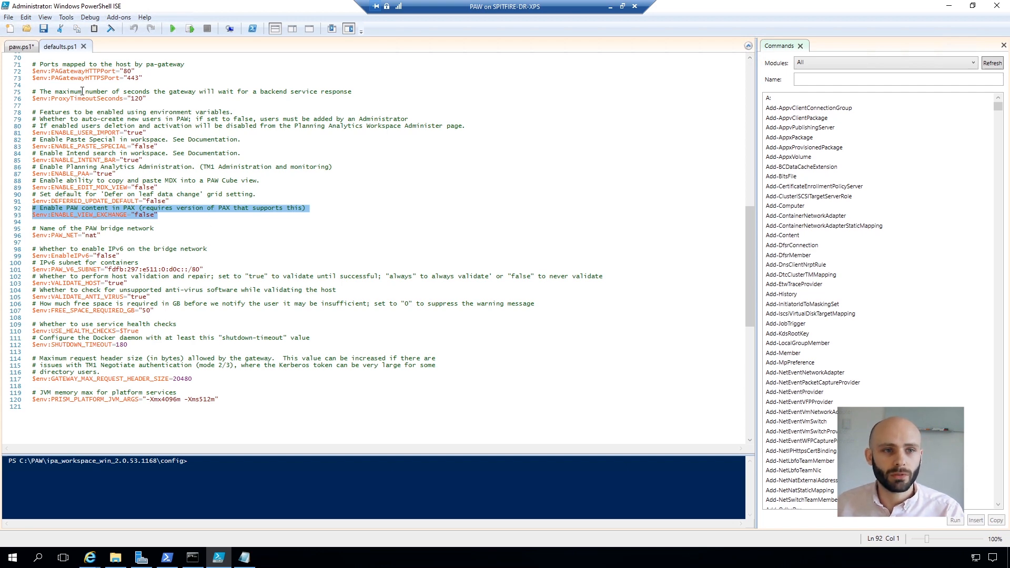
{"action": "left_click", "coordinate": [24, 49]}
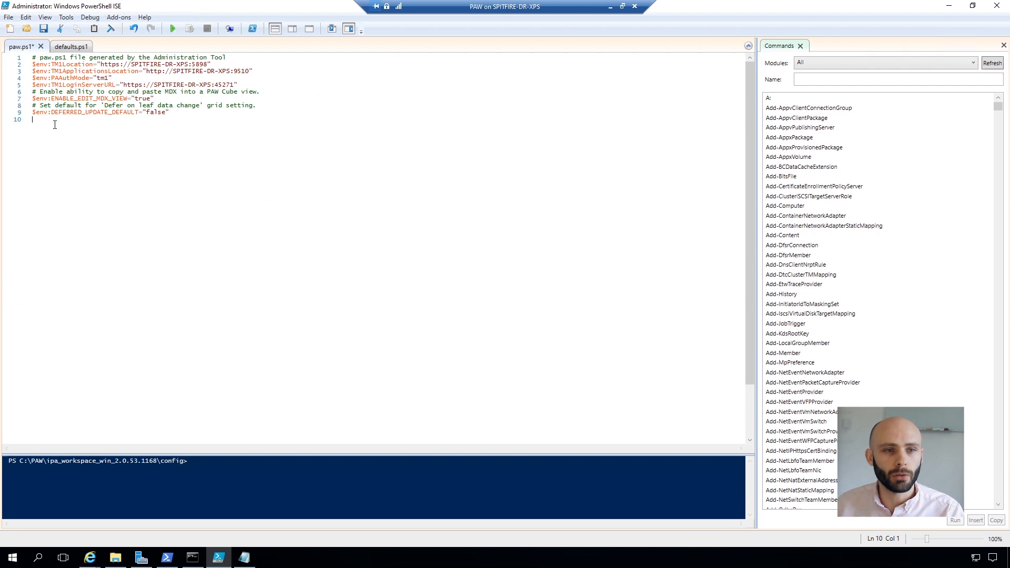
Paste the PAX content lines at line 10 of paw.ps1 and change ENABLE_VIEW_EXCHANGE to "true".
{"action": "key", "text": "ctrl+v"}
{"action": "double_click", "coordinate": [139, 126]}
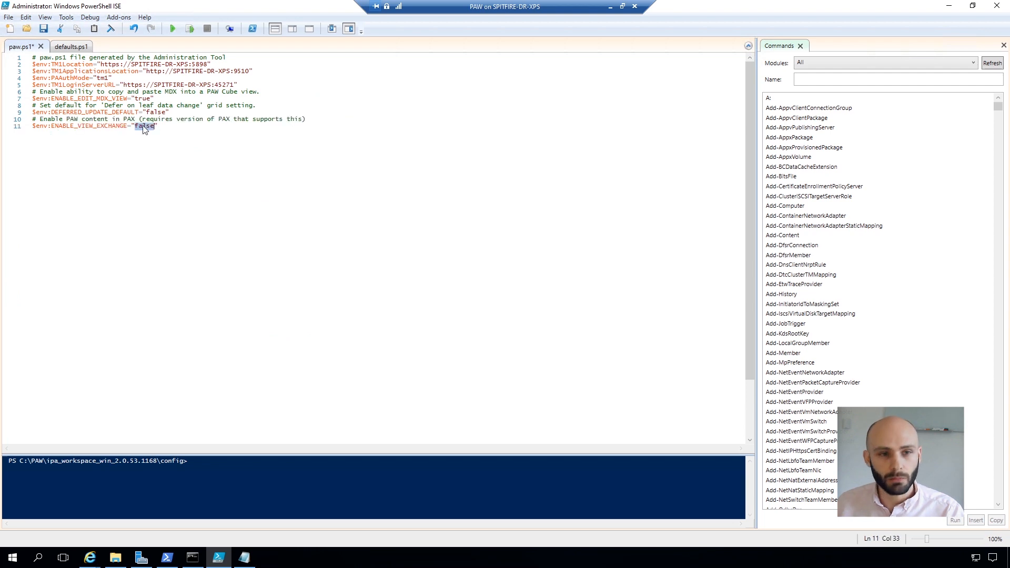
{"action": "type", "text": "true"}
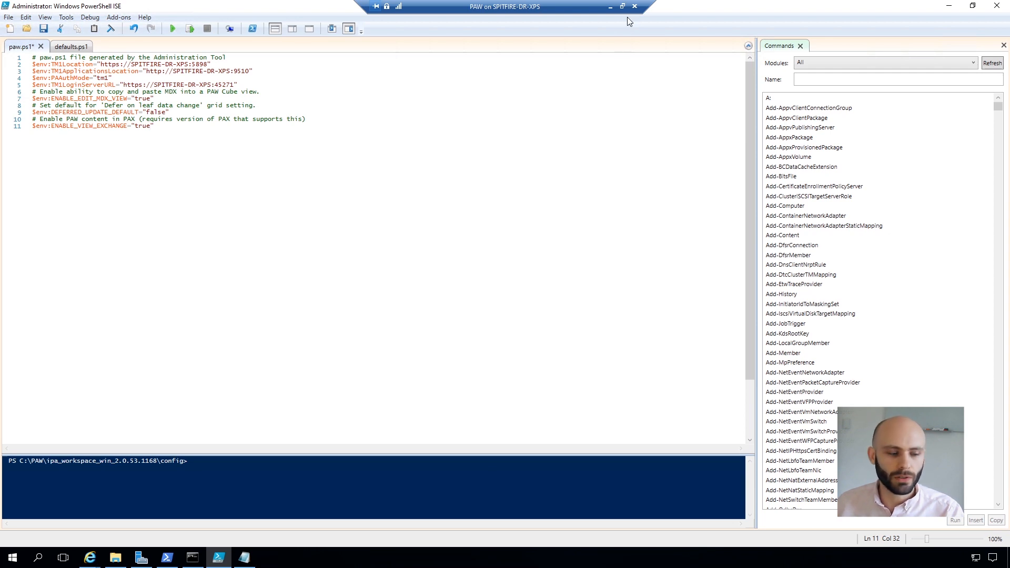
{"action": "left_click", "coordinate": [610, 6]}
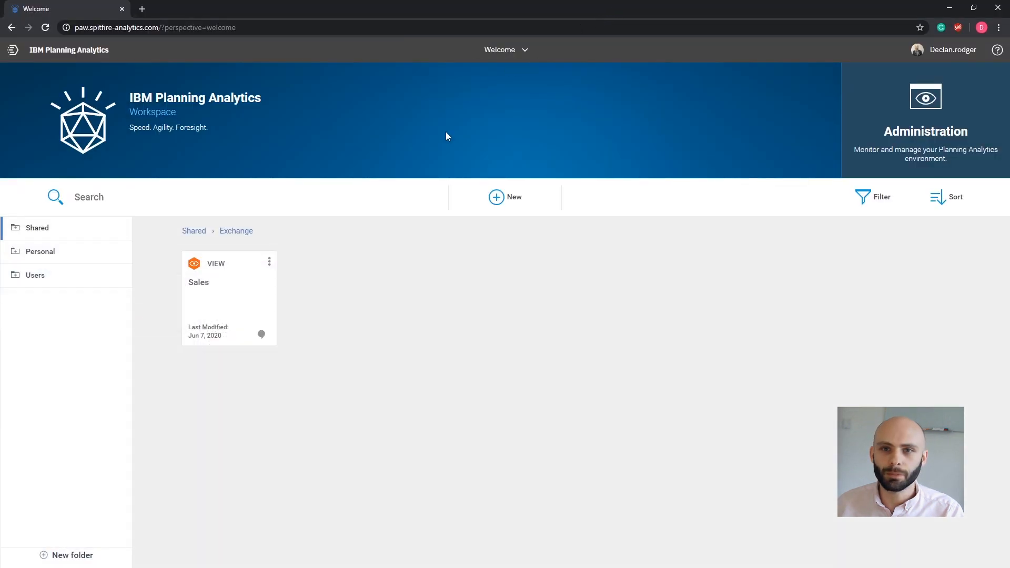
Create a blank Excel workbook and connect to the listed Planning Analytics server.
{"action": "key", "text": "alt+Tab"}
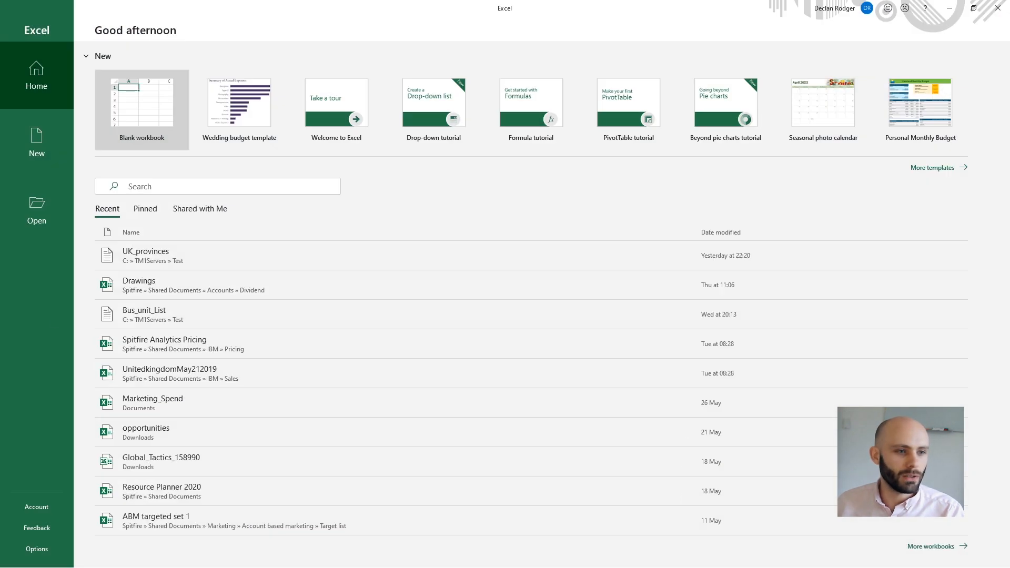
{"action": "left_click", "coordinate": [122, 111]}
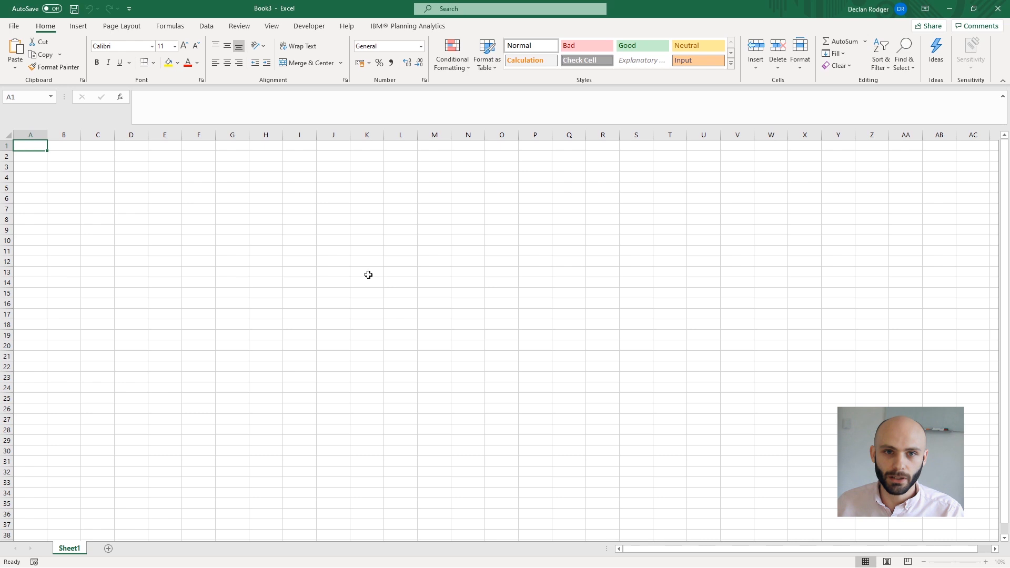
{"action": "left_click", "coordinate": [388, 29]}
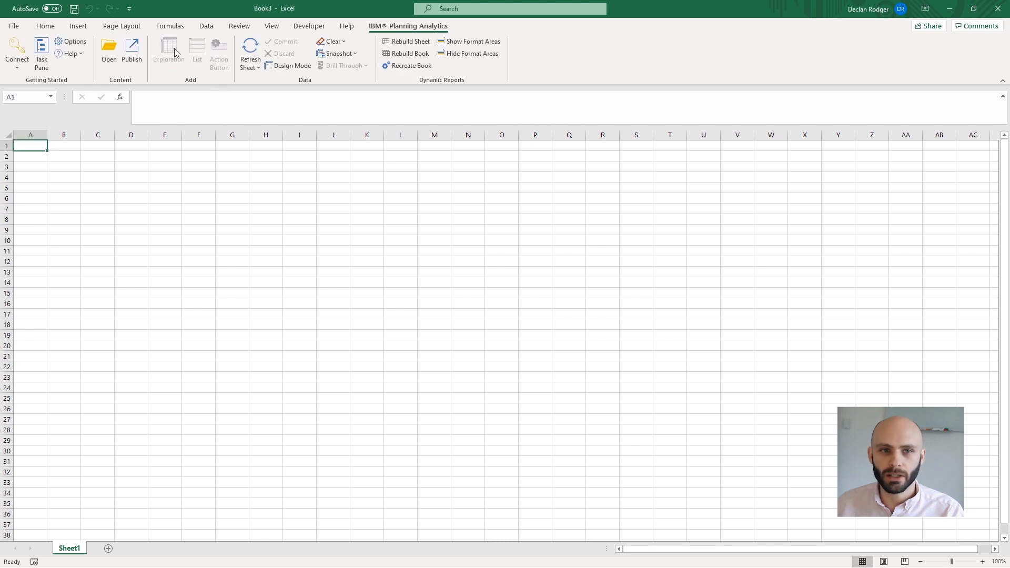
{"action": "left_click", "coordinate": [16, 53]}
{"action": "left_click", "coordinate": [42, 120]}
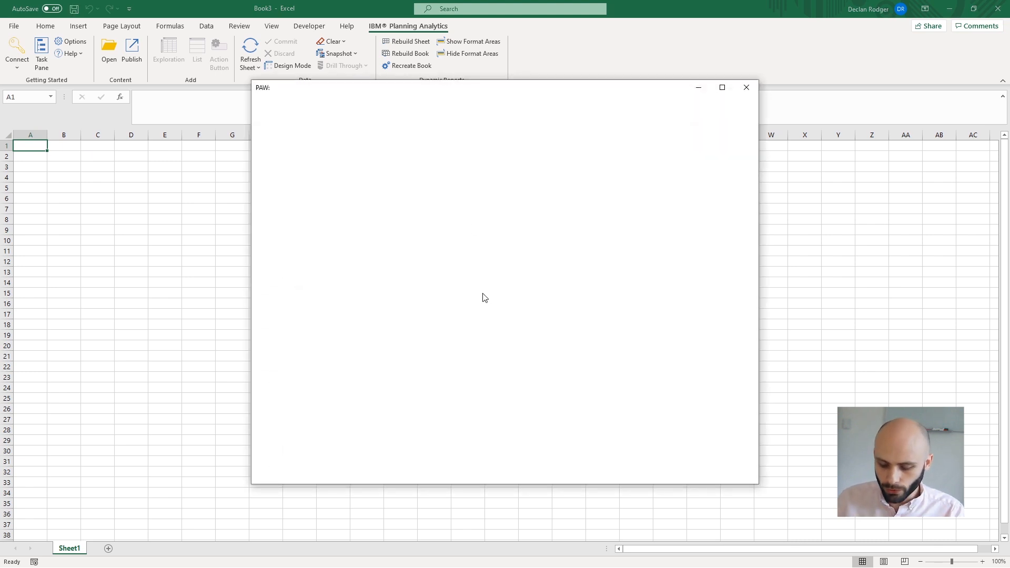
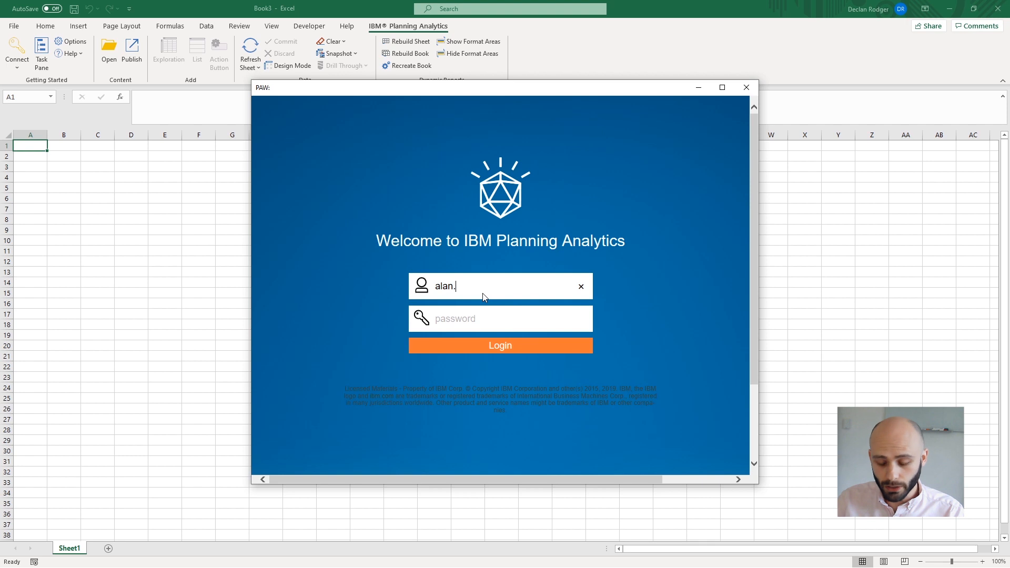
Log in with the user's username and password and choose the Test data source.
{"action": "key", "text": "Tab"}
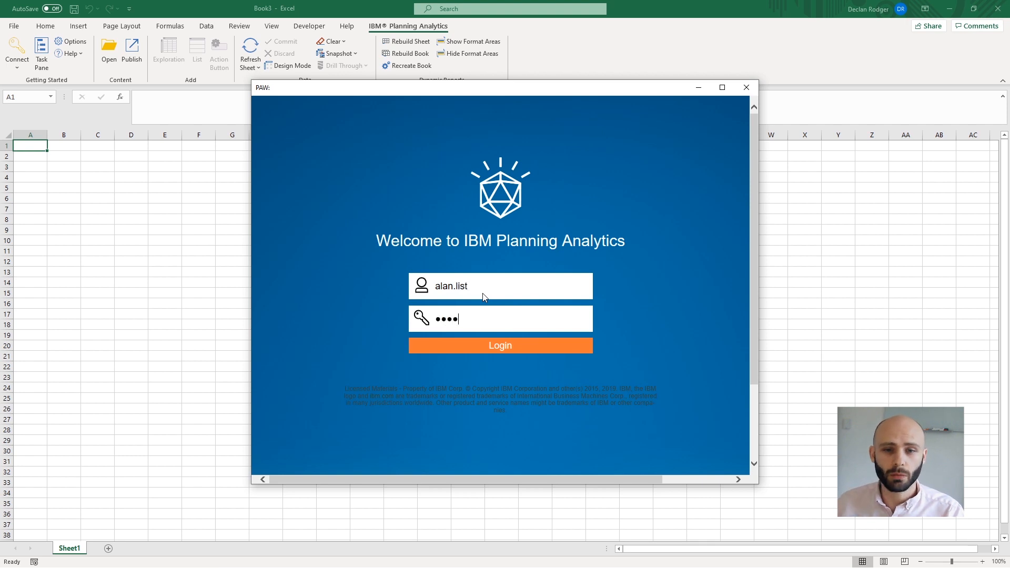
{"action": "key", "text": "Return"}
{"action": "left_click", "coordinate": [437, 227]}
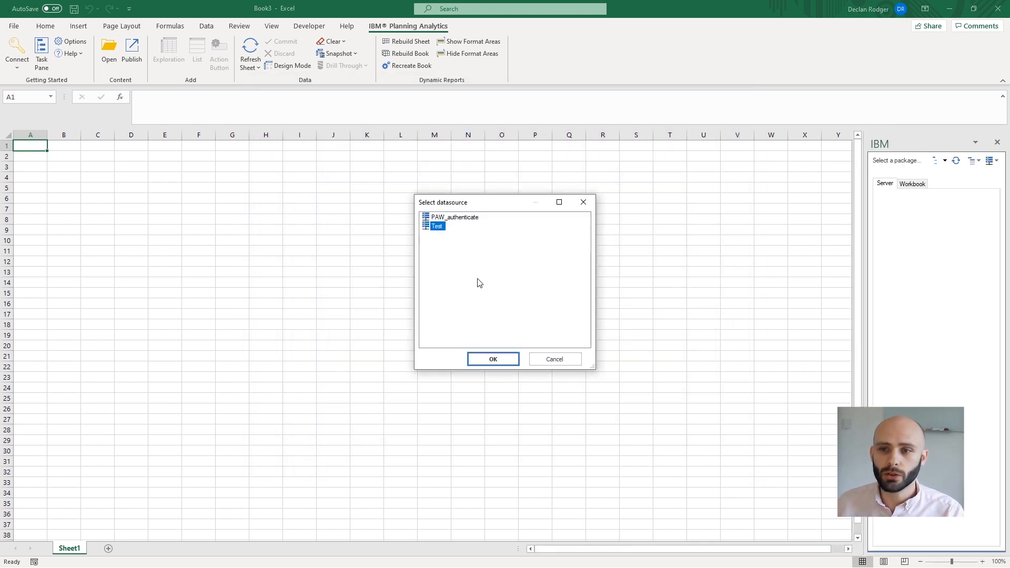
{"action": "left_click", "coordinate": [496, 357]}
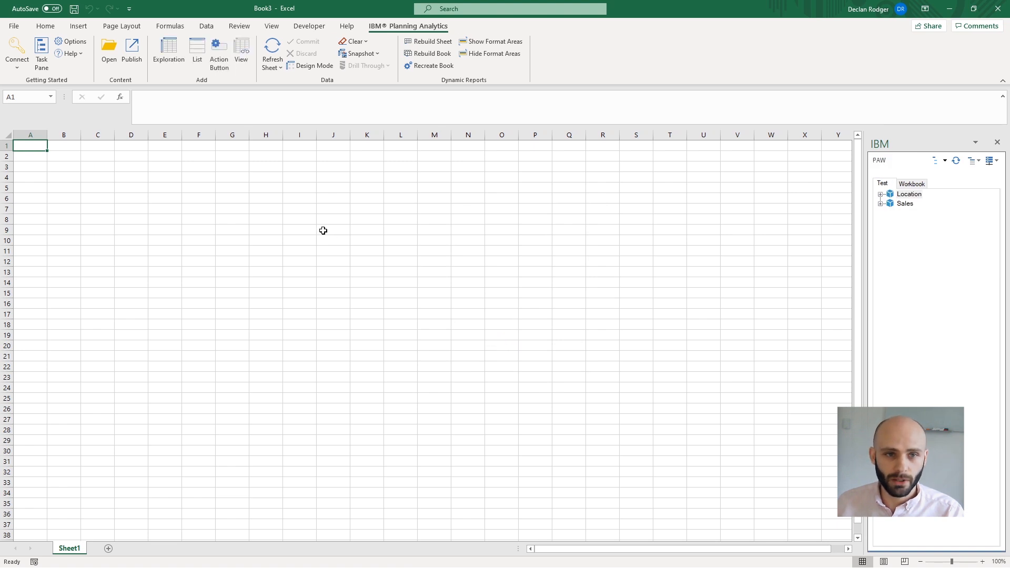
Open the Sales view from Shared > Exchange as a Viewer report.
{"action": "left_click", "coordinate": [242, 67]}
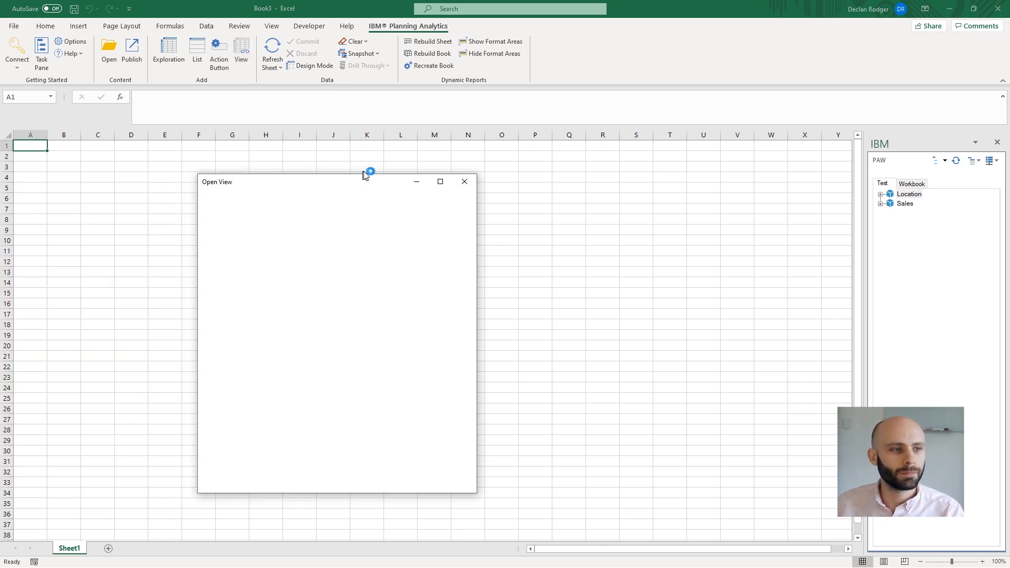
{"action": "left_click", "coordinate": [251, 208]}
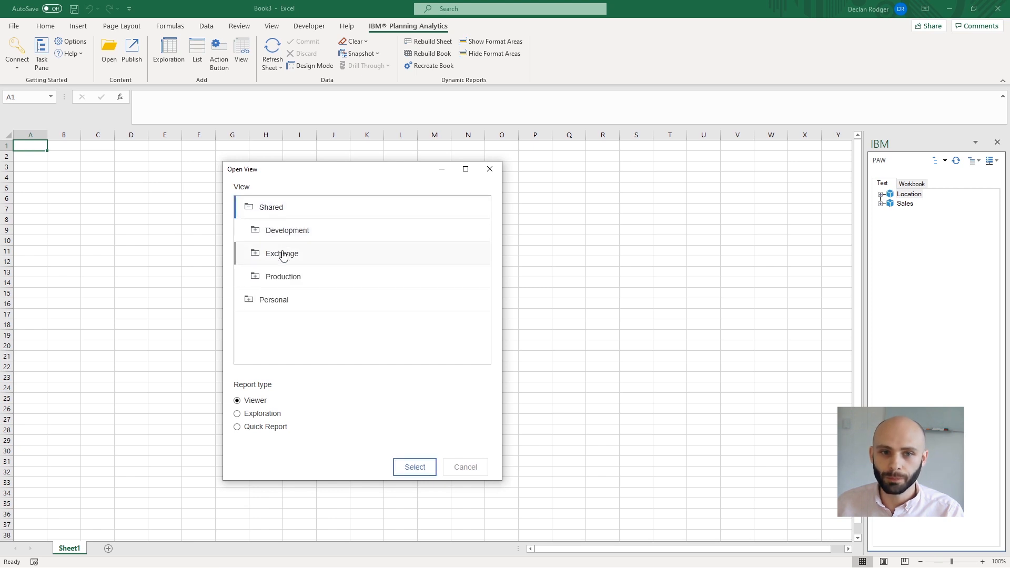
{"action": "left_click", "coordinate": [254, 256]}
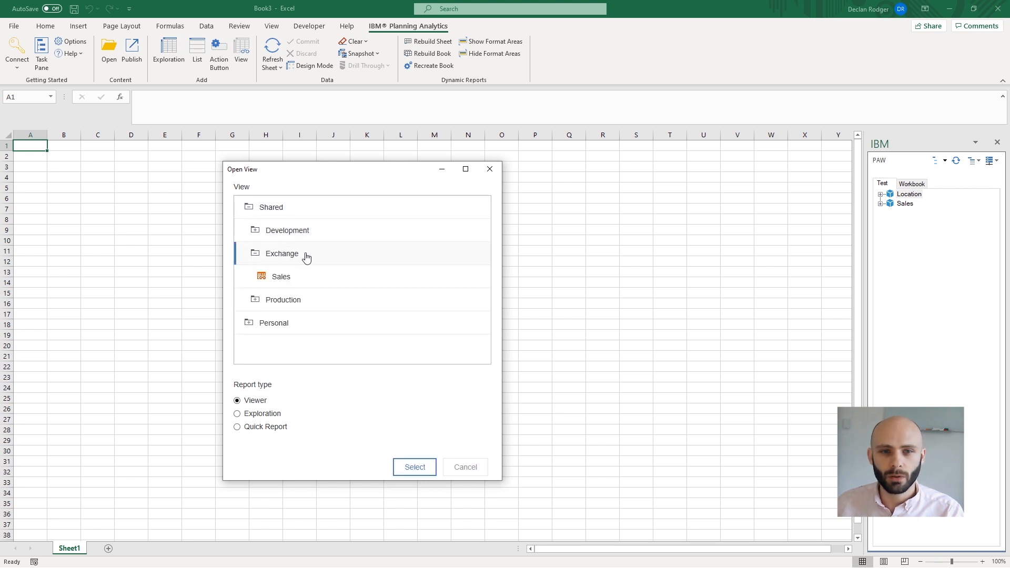
{"action": "left_click", "coordinate": [285, 281]}
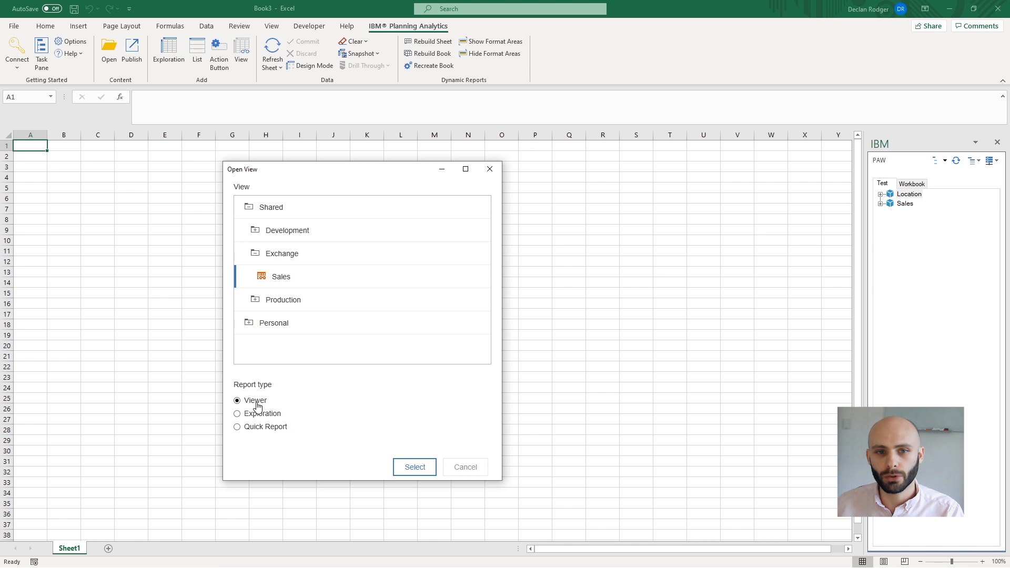
{"action": "left_click", "coordinate": [424, 472]}
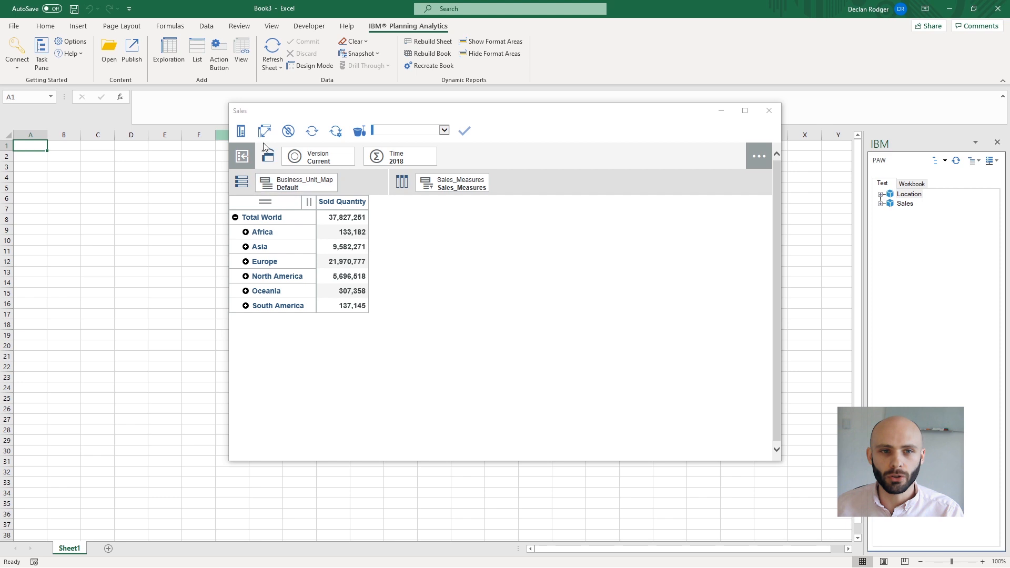
Convert the Sales view into an exploration on a new sheet.
{"action": "left_click", "coordinate": [242, 131]}
{"action": "left_click", "coordinate": [253, 175]}
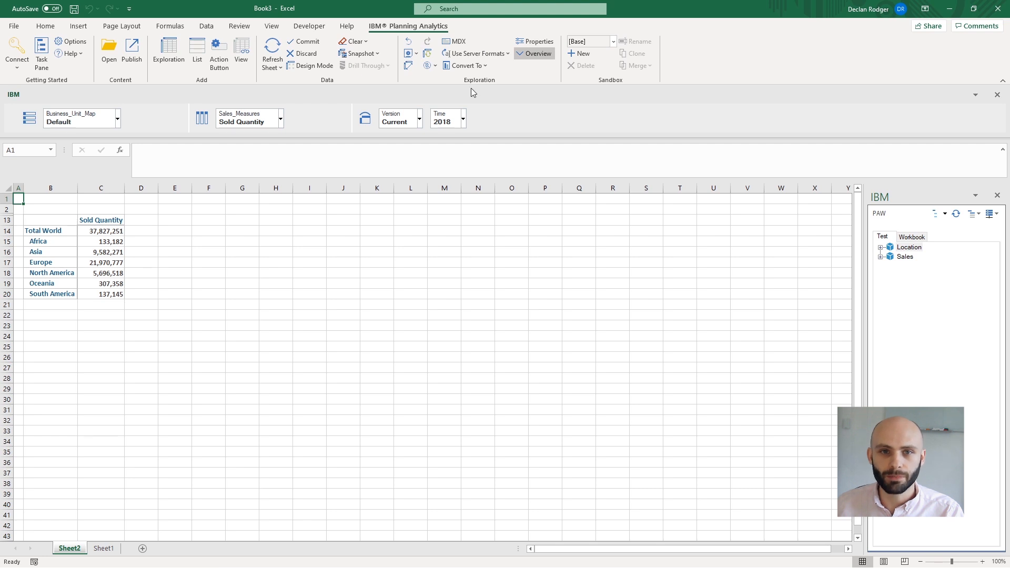
{"action": "left_click", "coordinate": [415, 54]}
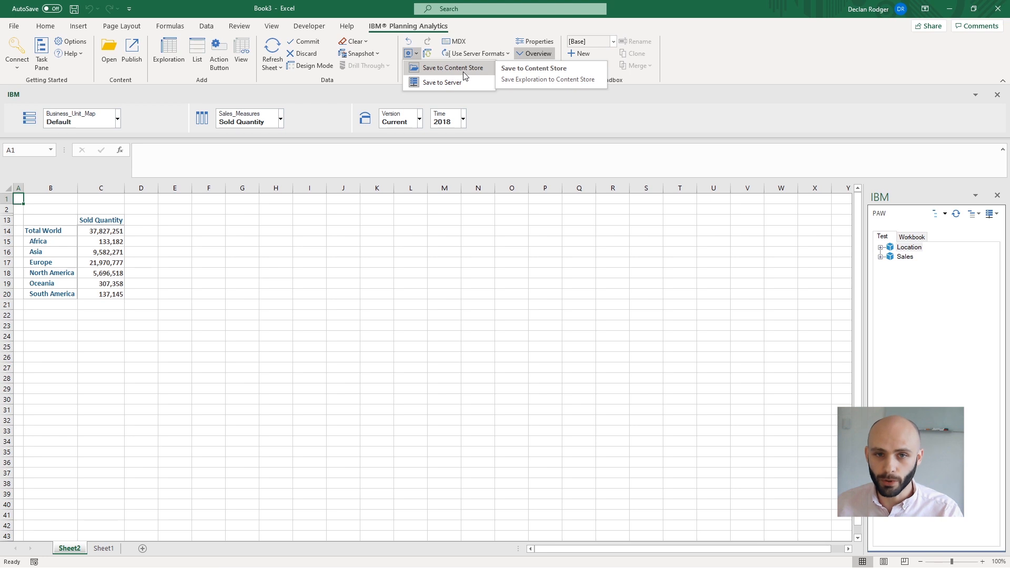
Expand the Sales cube and its private and shared views in the IBM task pane.
{"action": "left_click", "coordinate": [650, 251]}
{"action": "left_click", "coordinate": [882, 257]}
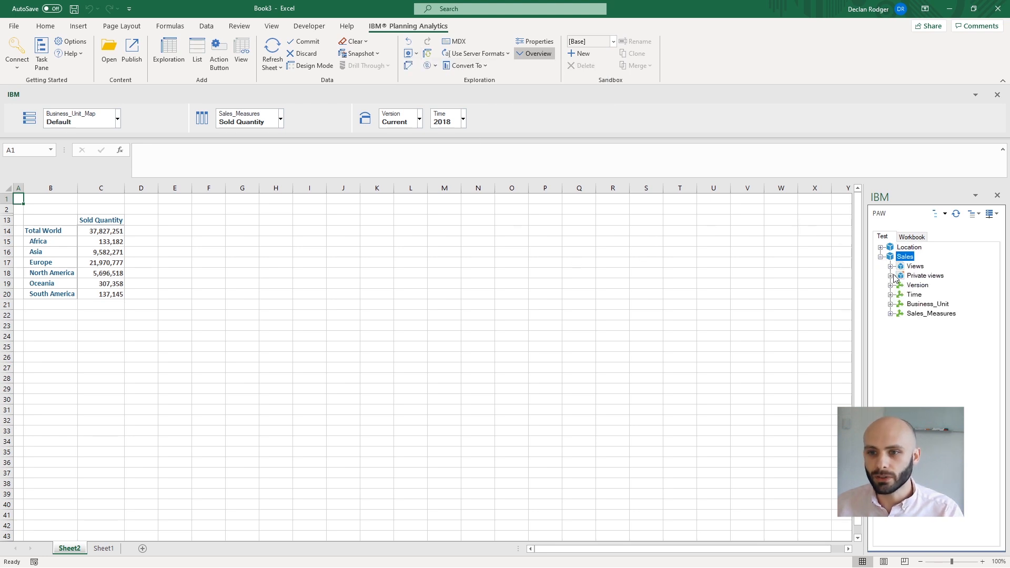
{"action": "left_click", "coordinate": [891, 275]}
{"action": "left_click", "coordinate": [891, 266]}
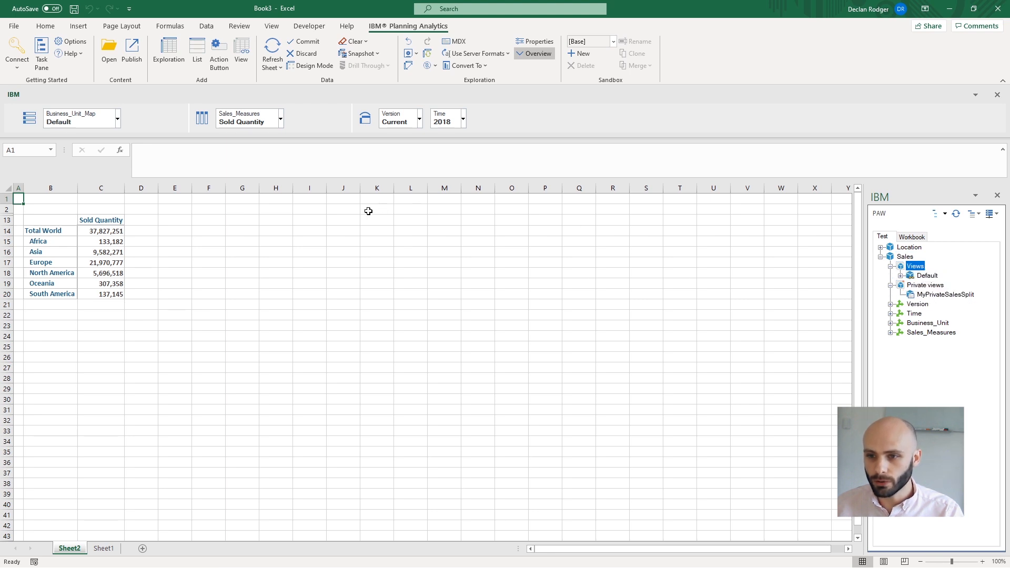
Review the exploration's save options without saving, then open the Time filter.
{"action": "left_click", "coordinate": [416, 54]}
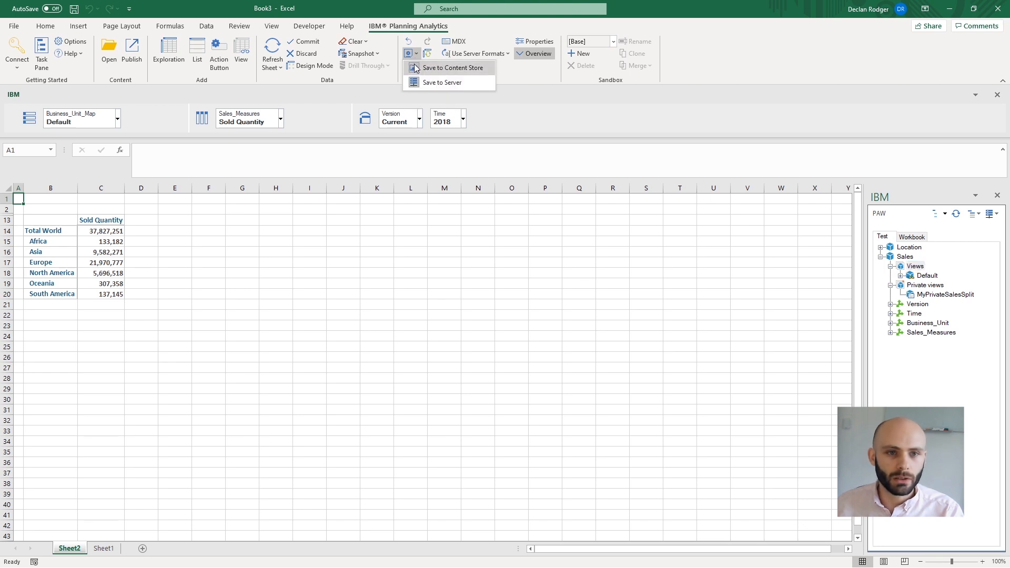
{"action": "left_click", "coordinate": [310, 205]}
{"action": "left_click", "coordinate": [464, 123]}
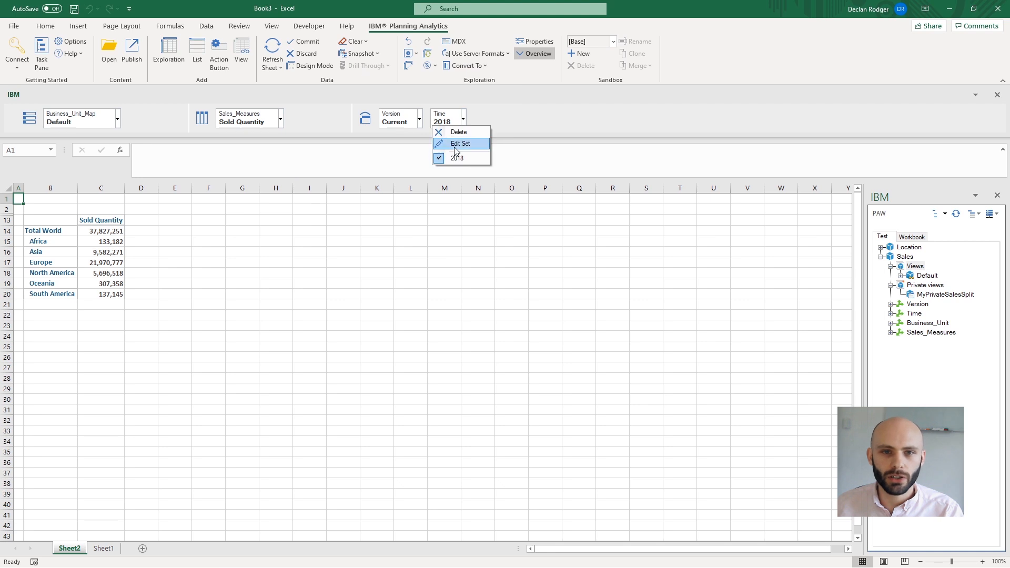
Replace the 2018 Time member with 2020 from All Time in the exploration's Time filter.
{"action": "left_click", "coordinate": [457, 157]}
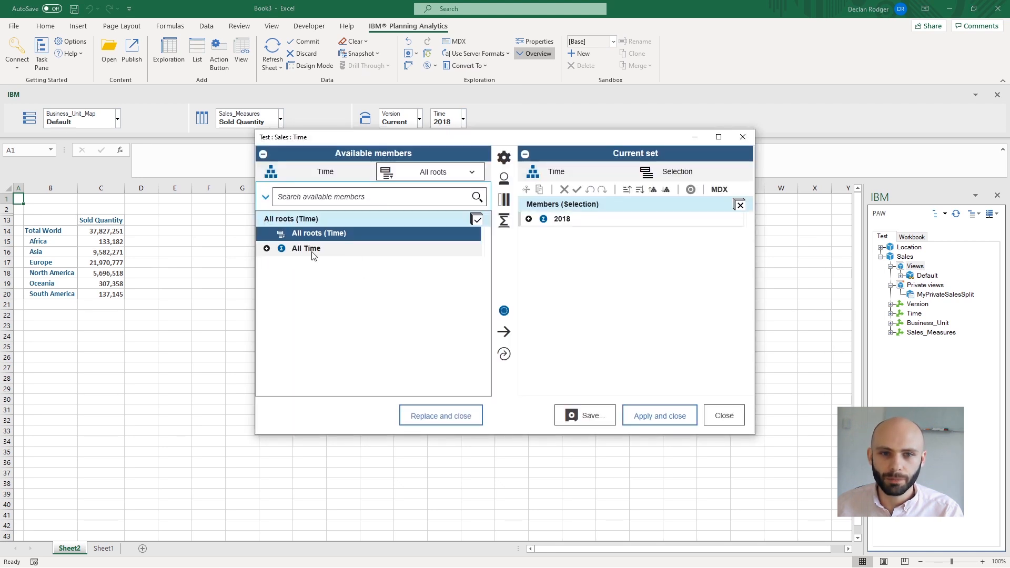
{"action": "left_click", "coordinate": [266, 249]}
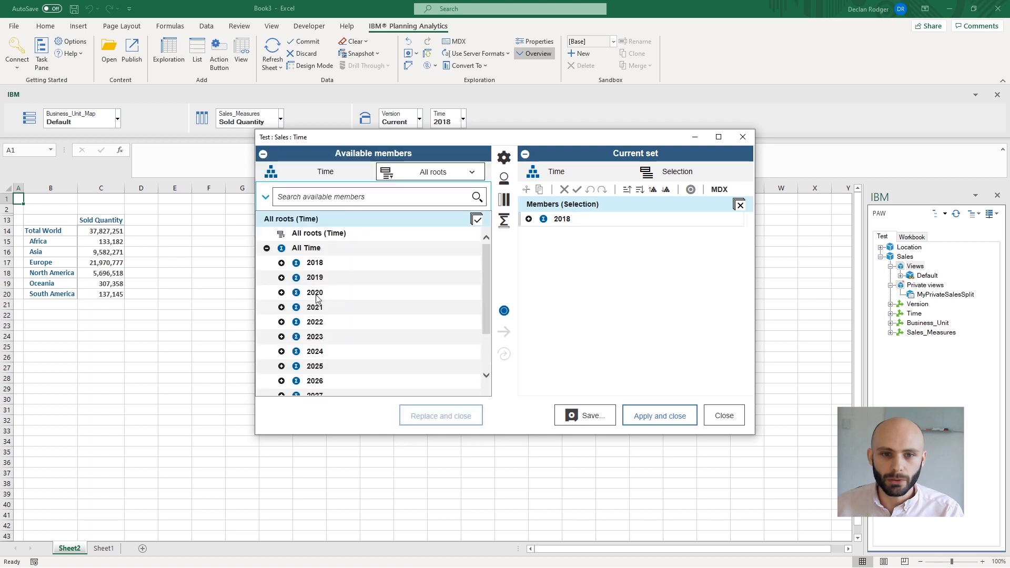
{"action": "left_click", "coordinate": [316, 293]}
{"action": "left_click", "coordinate": [453, 417]}
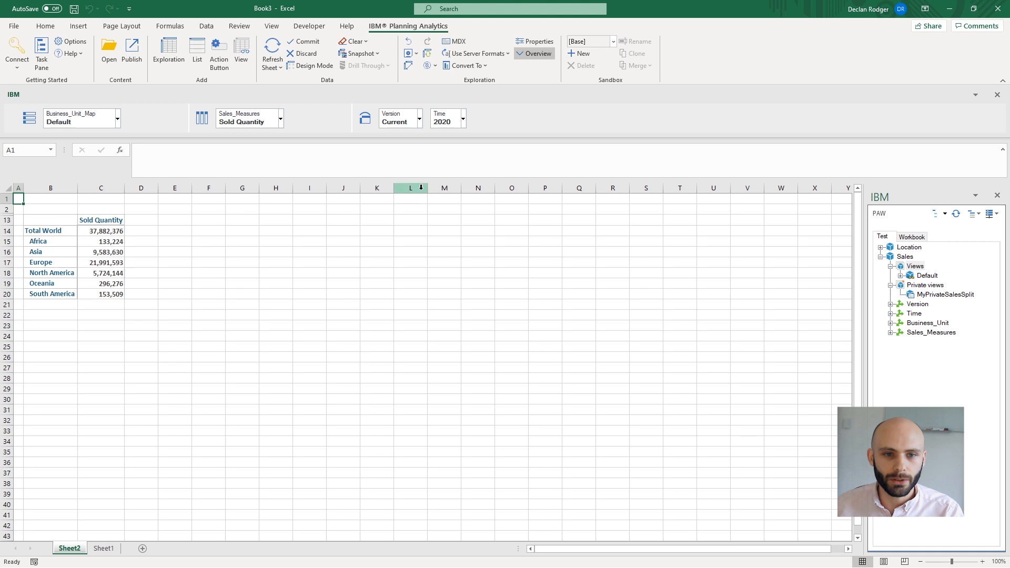
Save the exploration to the content store as Sales_2020 under Shared > Exchange.
{"action": "left_click", "coordinate": [419, 55]}
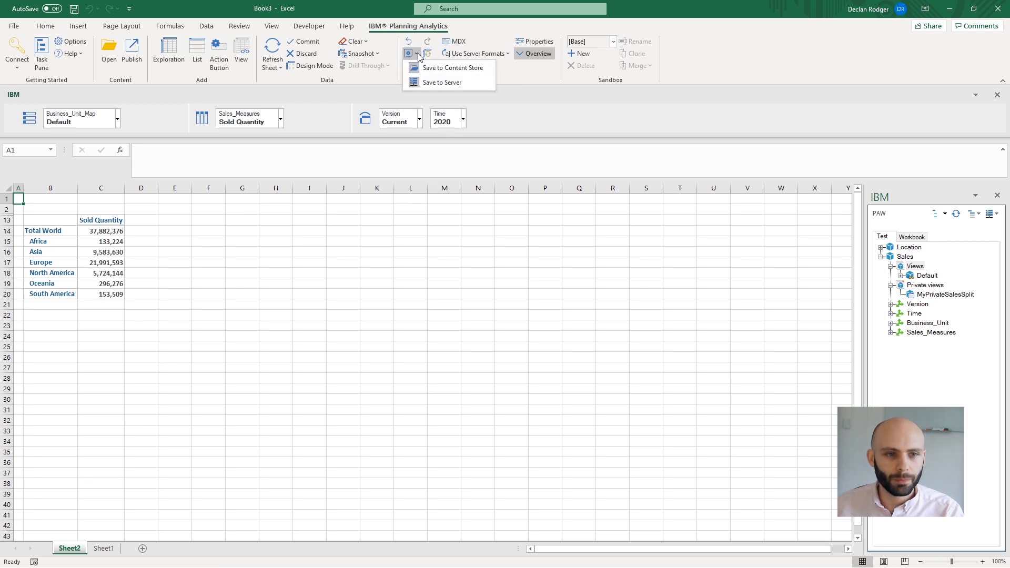
{"action": "left_click", "coordinate": [431, 68]}
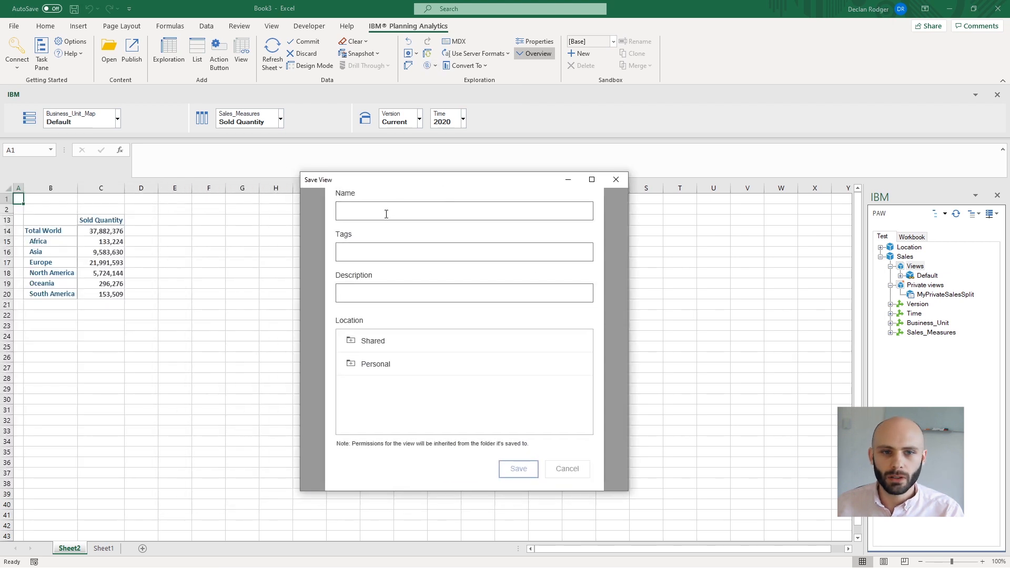
{"action": "type", "text": "S"}
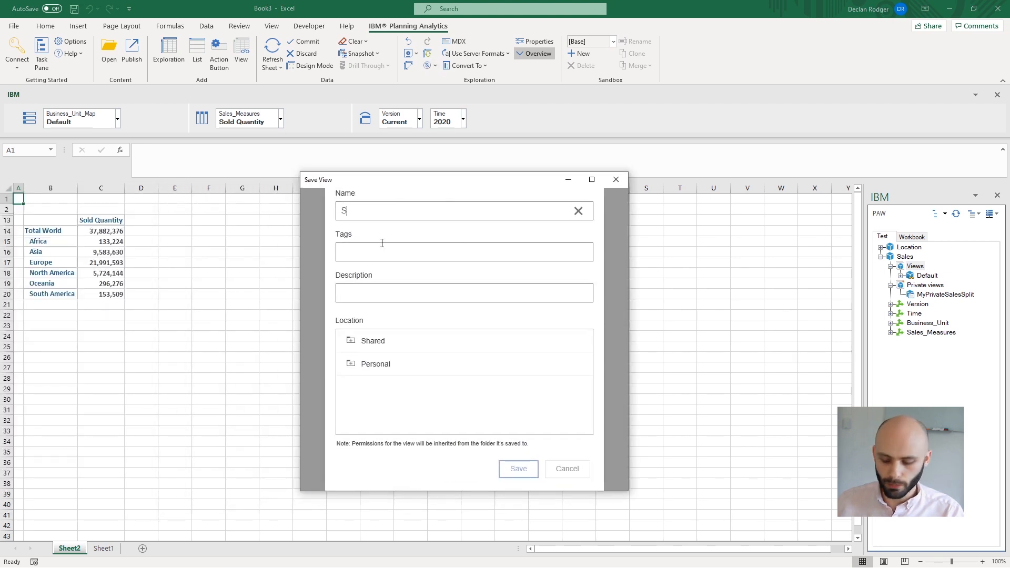
{"action": "type", "text": "ales_2020"}
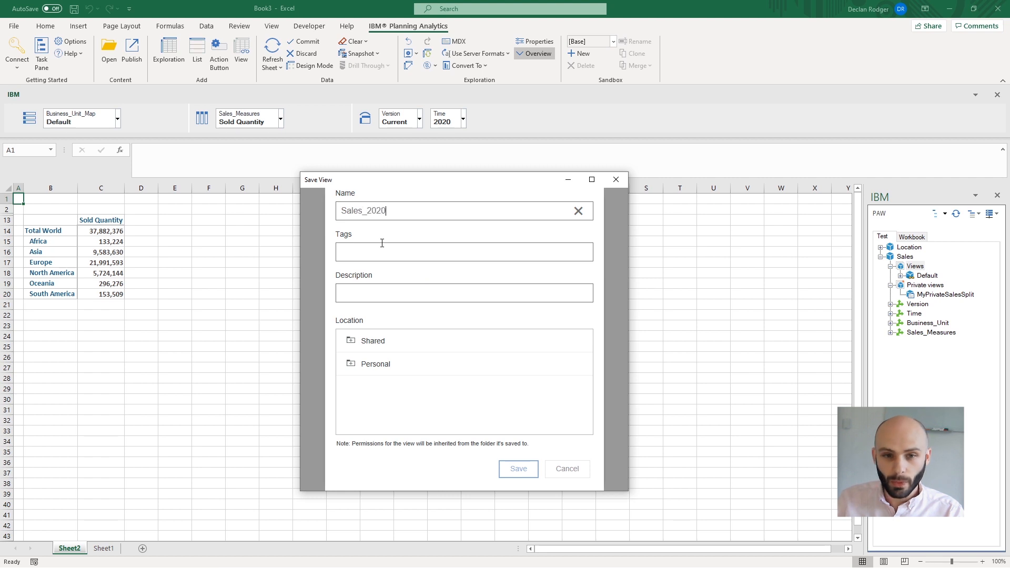
{"action": "left_click", "coordinate": [350, 341]}
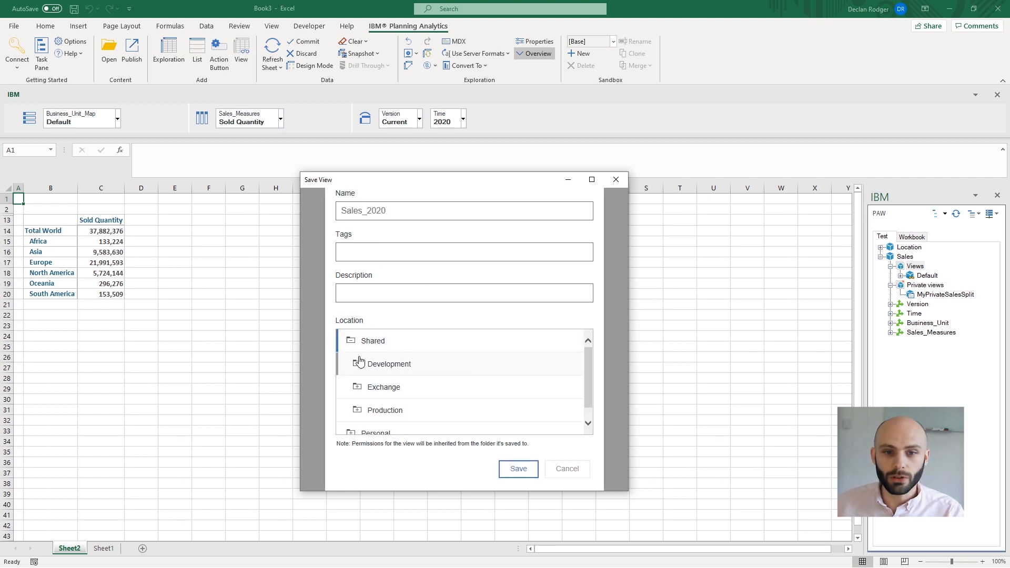
{"action": "left_click", "coordinate": [377, 390]}
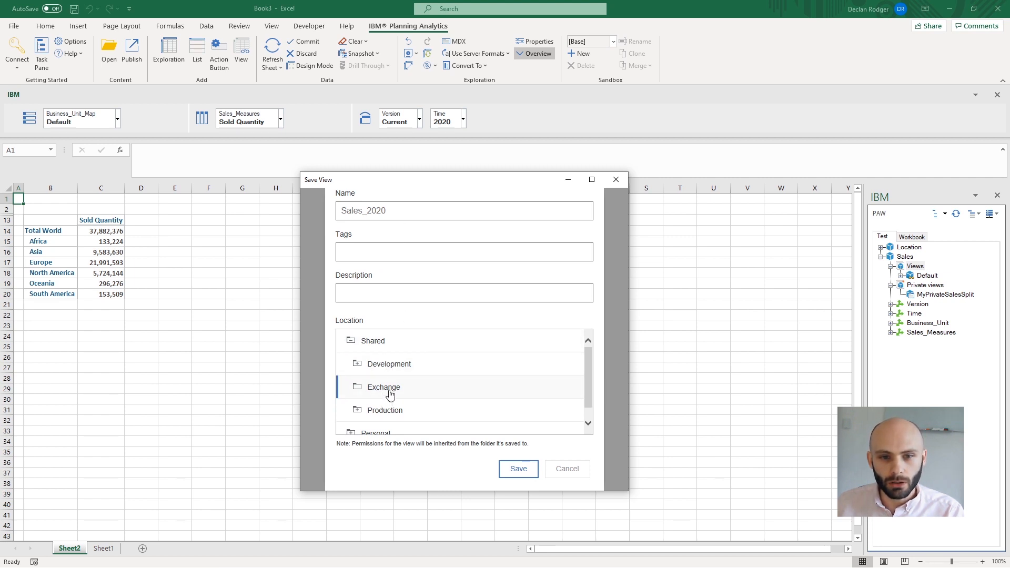
{"action": "left_click", "coordinate": [519, 469]}
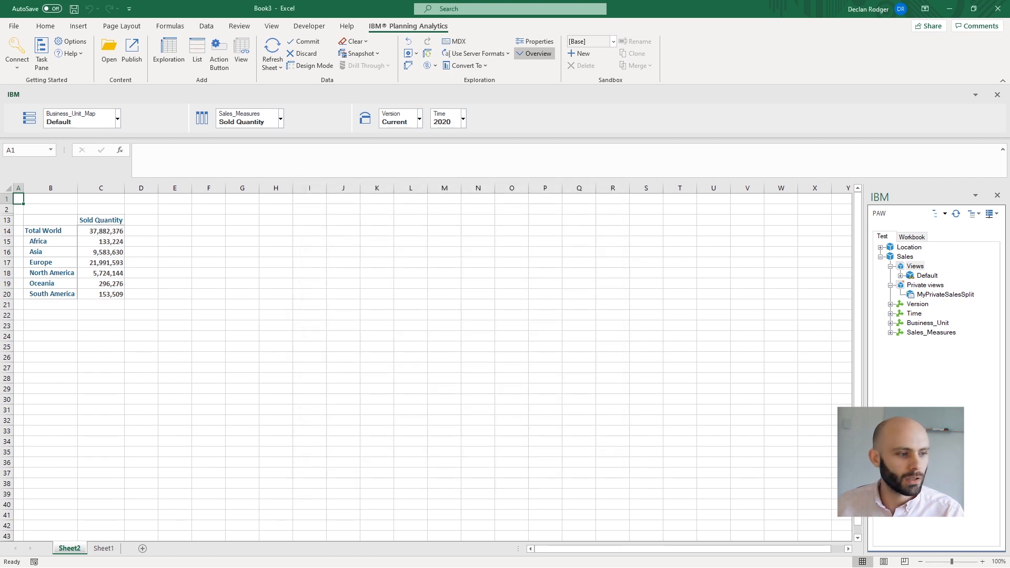
{"action": "key", "text": "alt+Tab"}
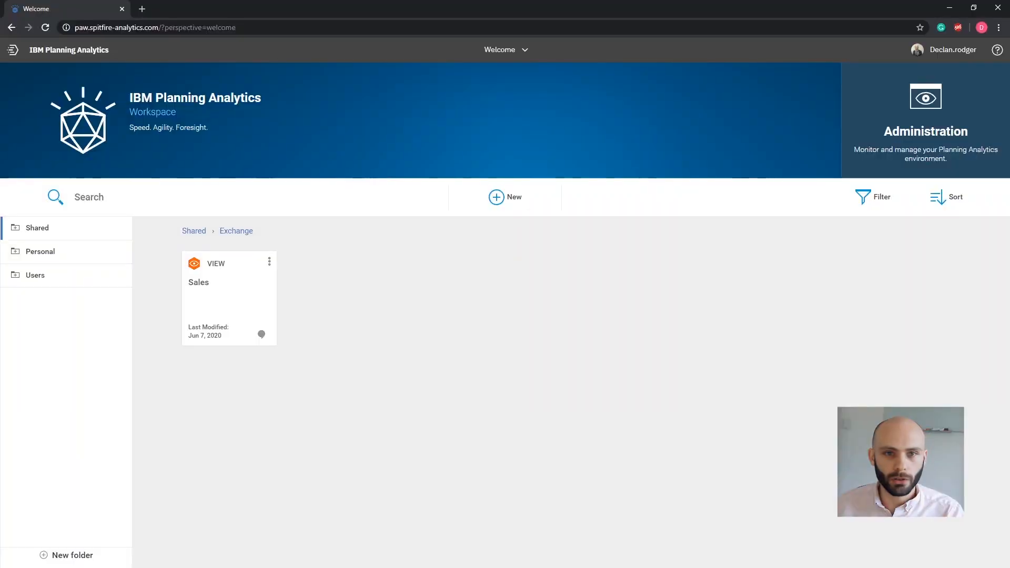
Reload the Shared > Exchange folder and open the new Sales_2020 view.
{"action": "left_click", "coordinate": [195, 232]}
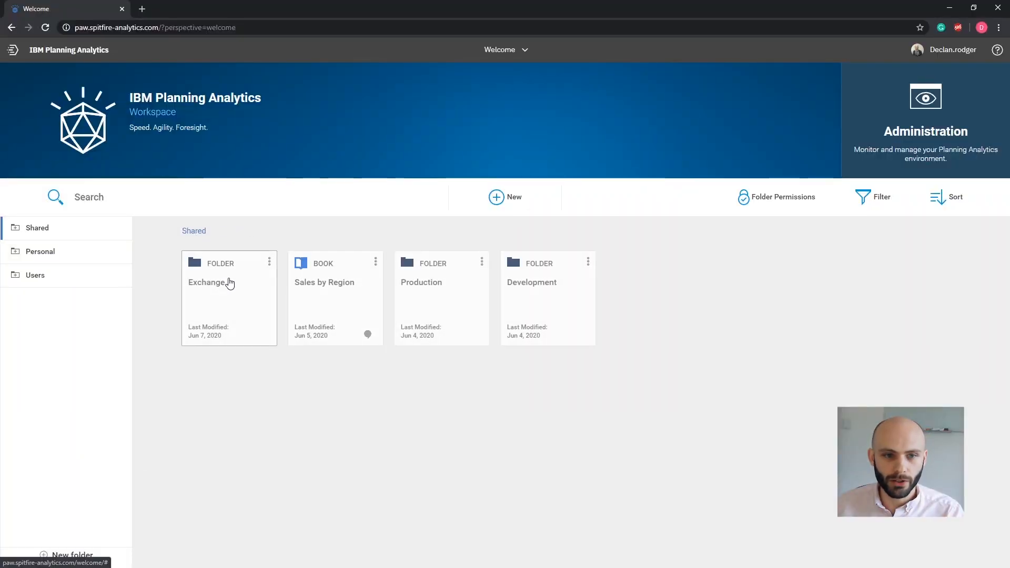
{"action": "left_click", "coordinate": [229, 286]}
{"action": "left_click", "coordinate": [213, 293]}
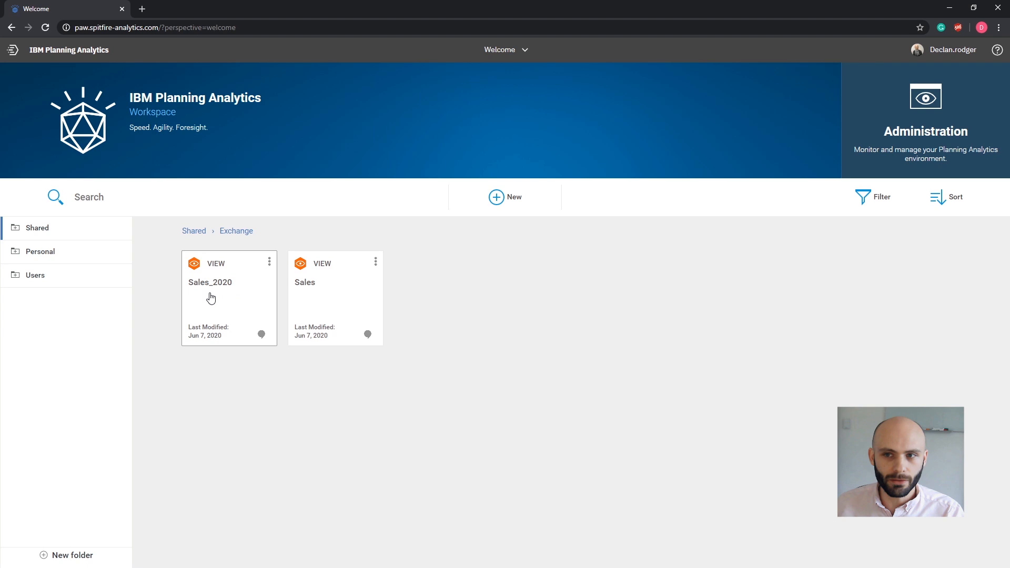